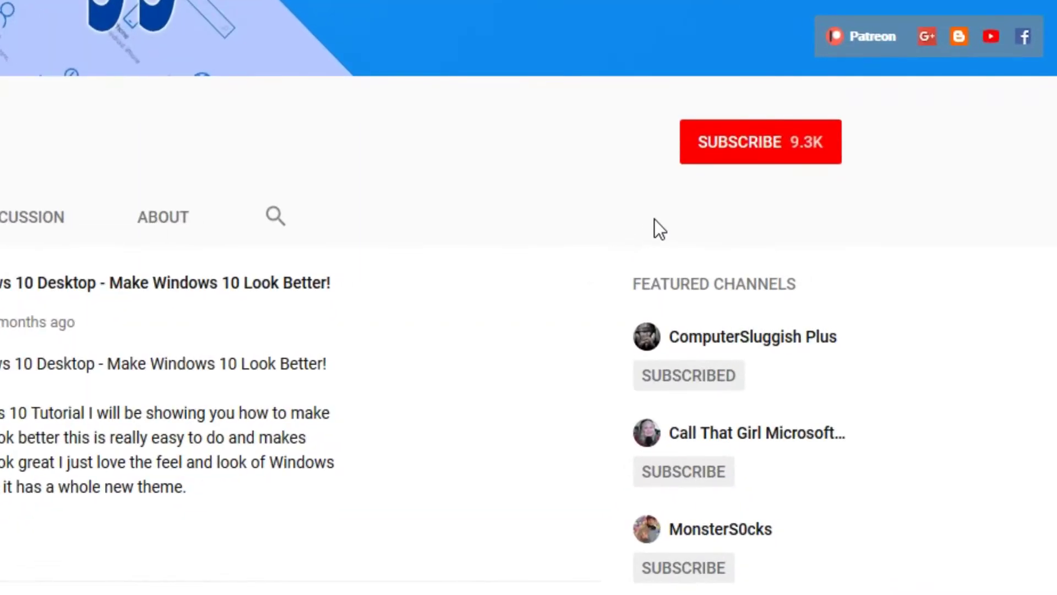
- Subscribe to the YouTube channel and set its bell to all notifications
click(751, 158)
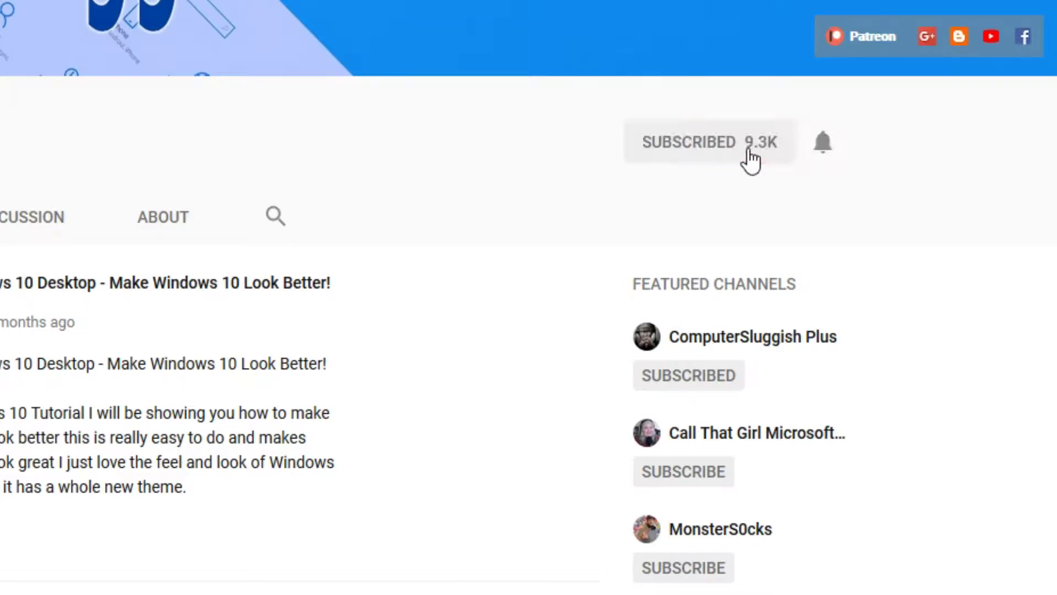
click(830, 157)
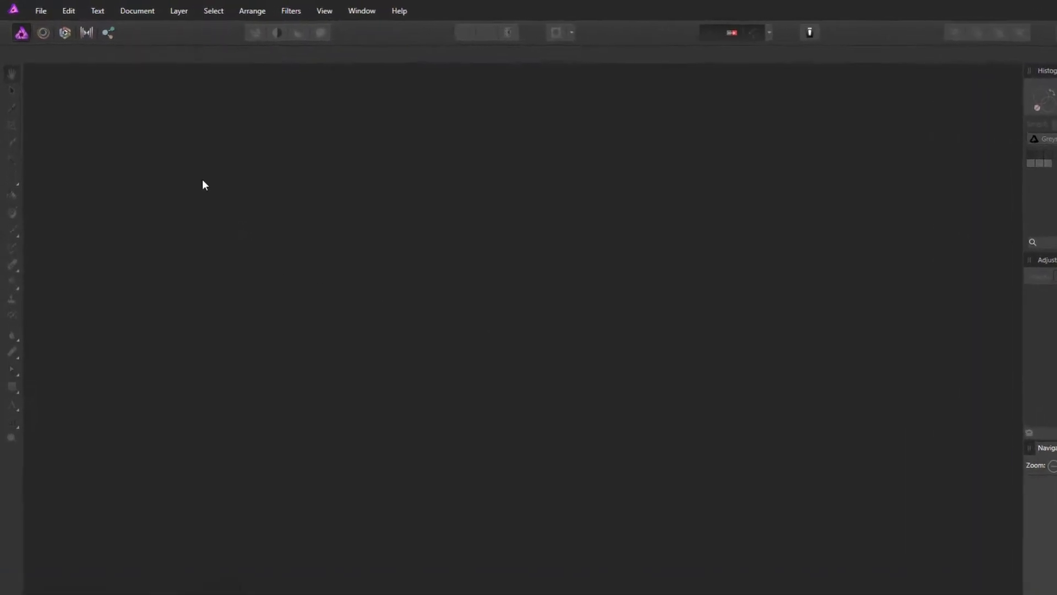
- Create a new Web-type document using the WXGA 1280×800 px preset
click(59, 16)
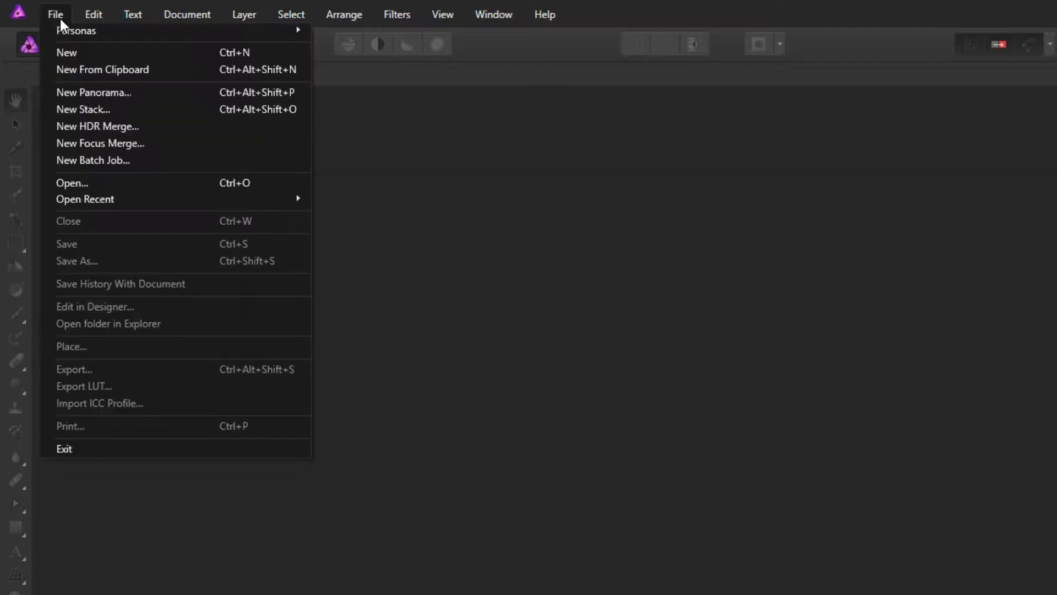
click(104, 52)
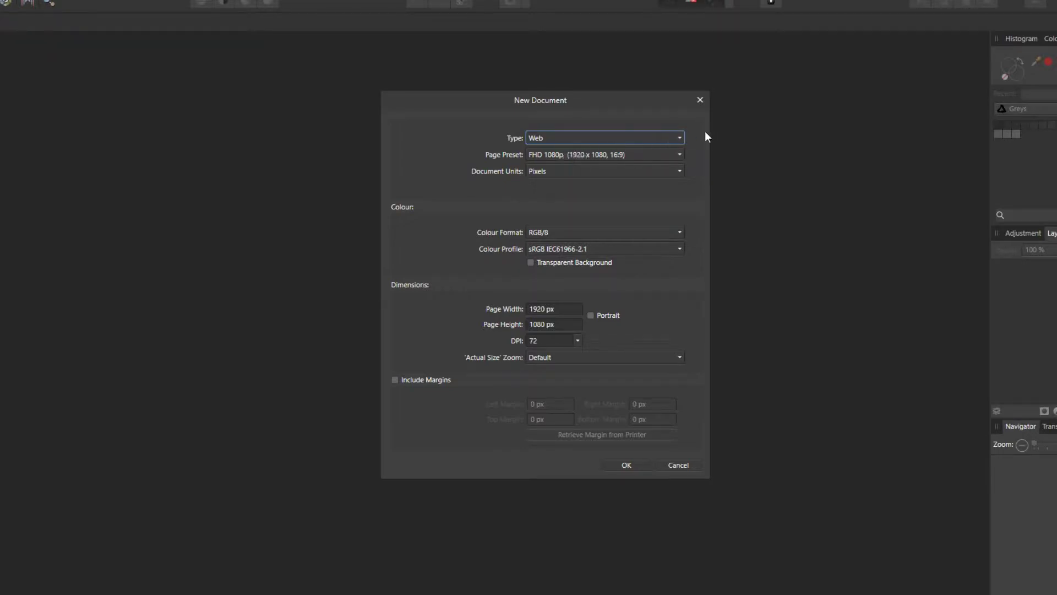
click(660, 138)
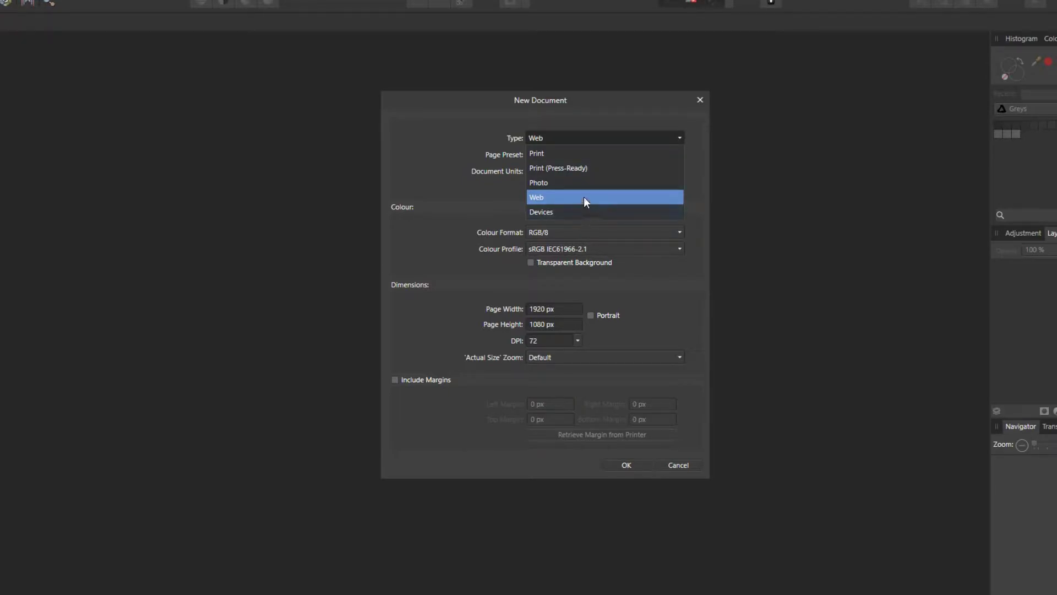
click(603, 154)
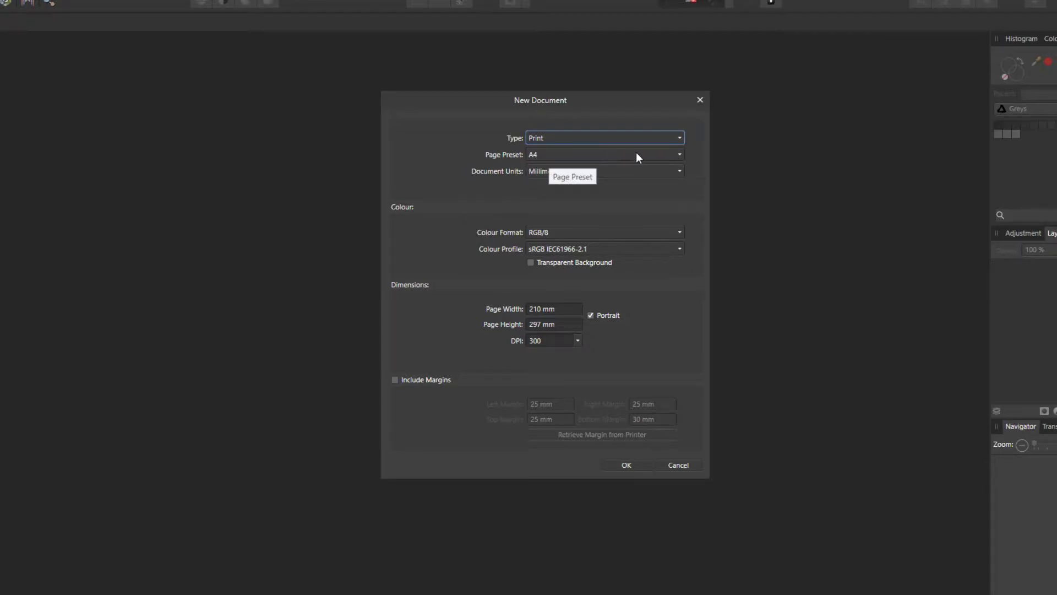
click(677, 160)
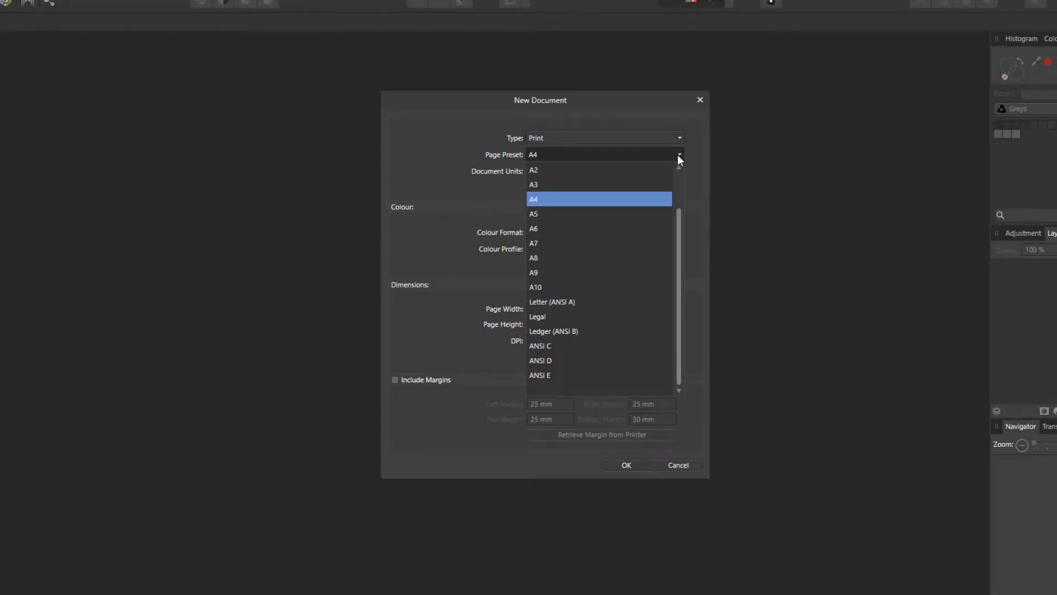
scroll(635, 168, up, 1)
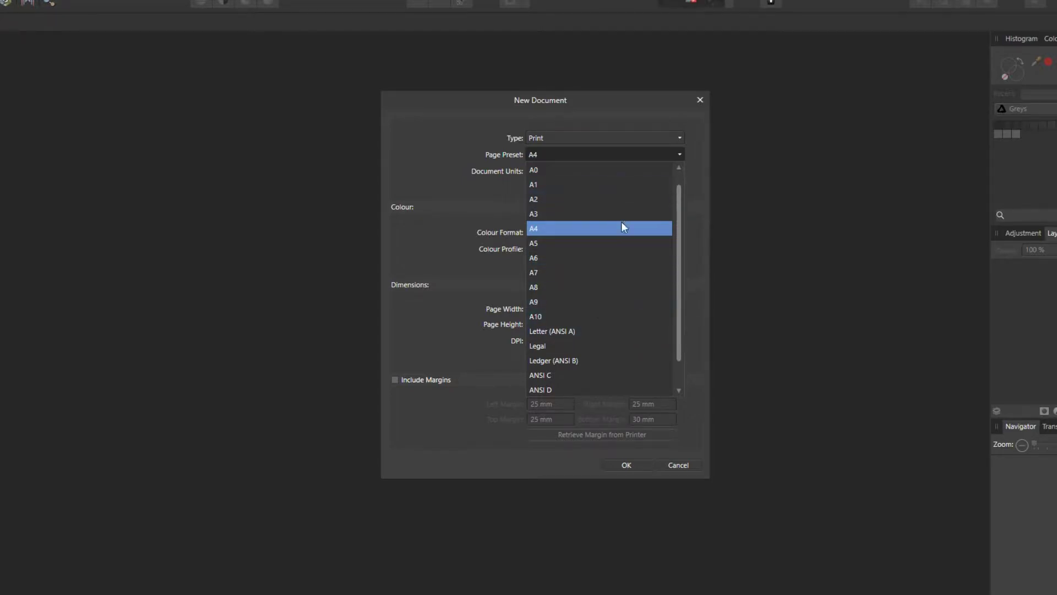
click(701, 154)
click(674, 138)
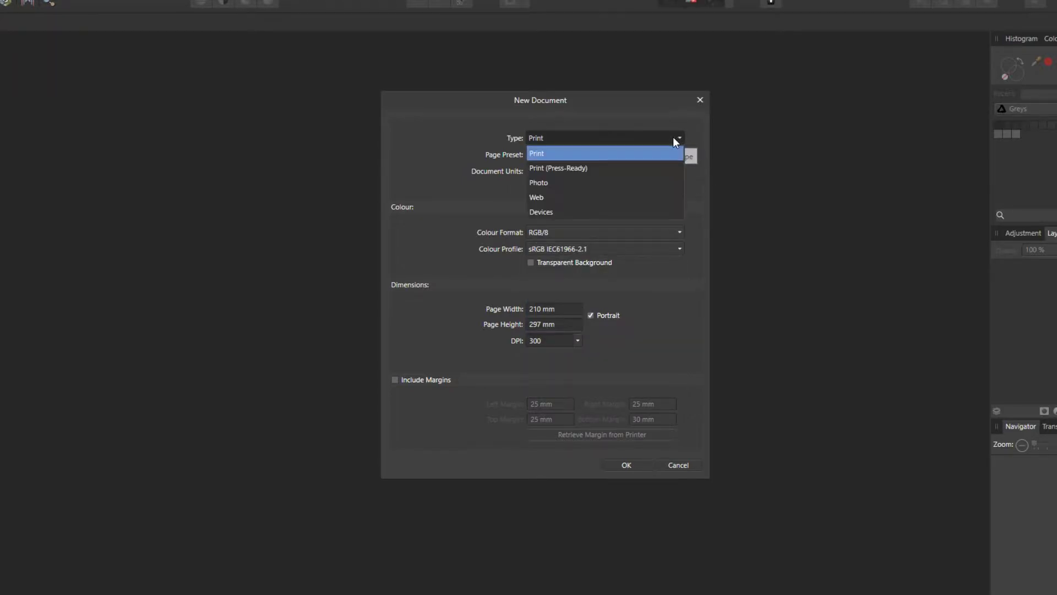
click(599, 192)
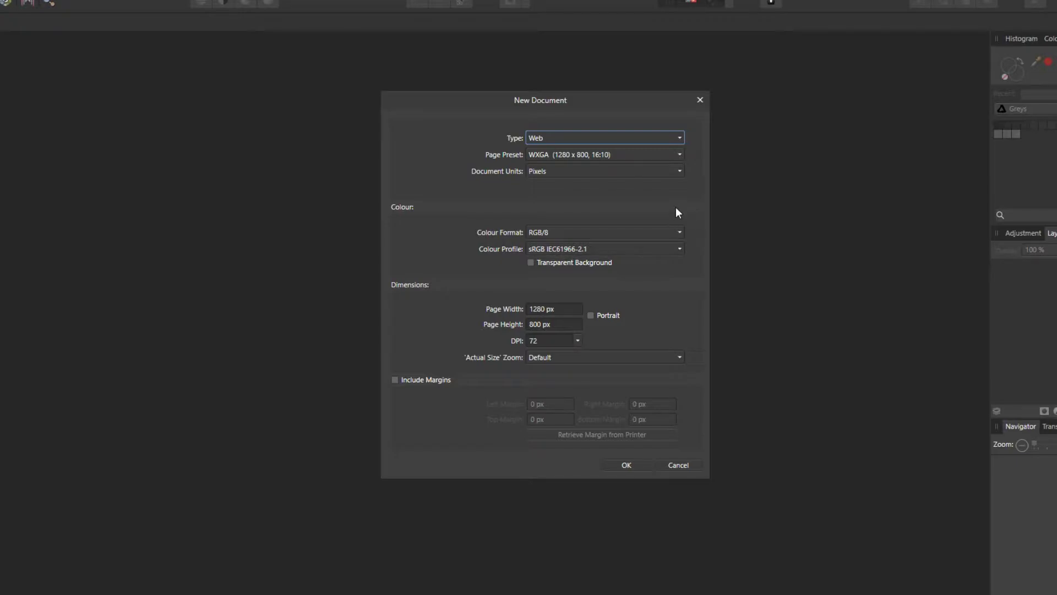
click(625, 466)
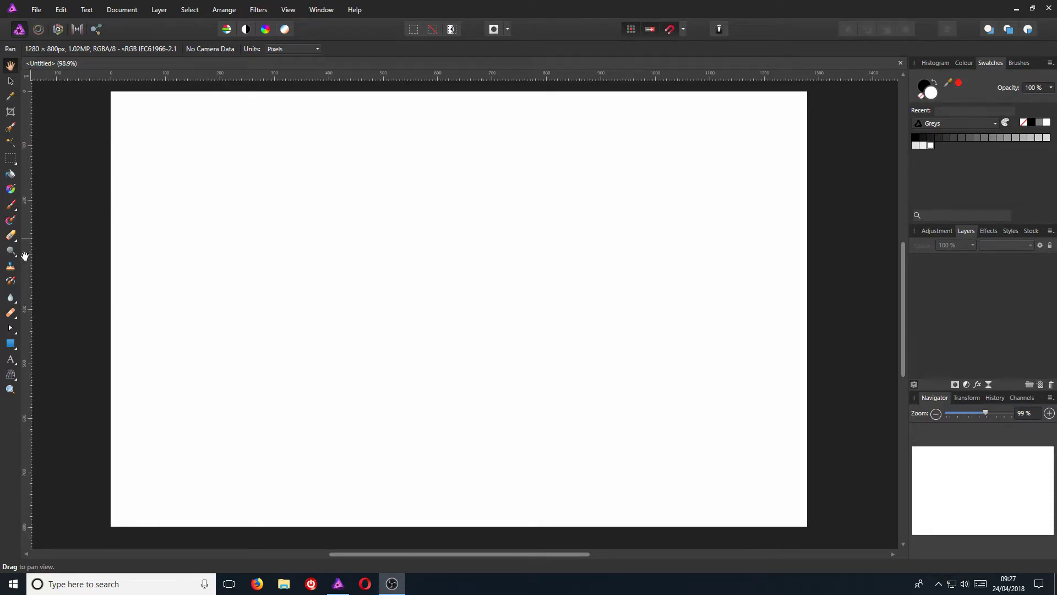
- Add artistic text 'ComputerSluggish' in Arial 12 pt near the upper-left of the page
click(14, 364)
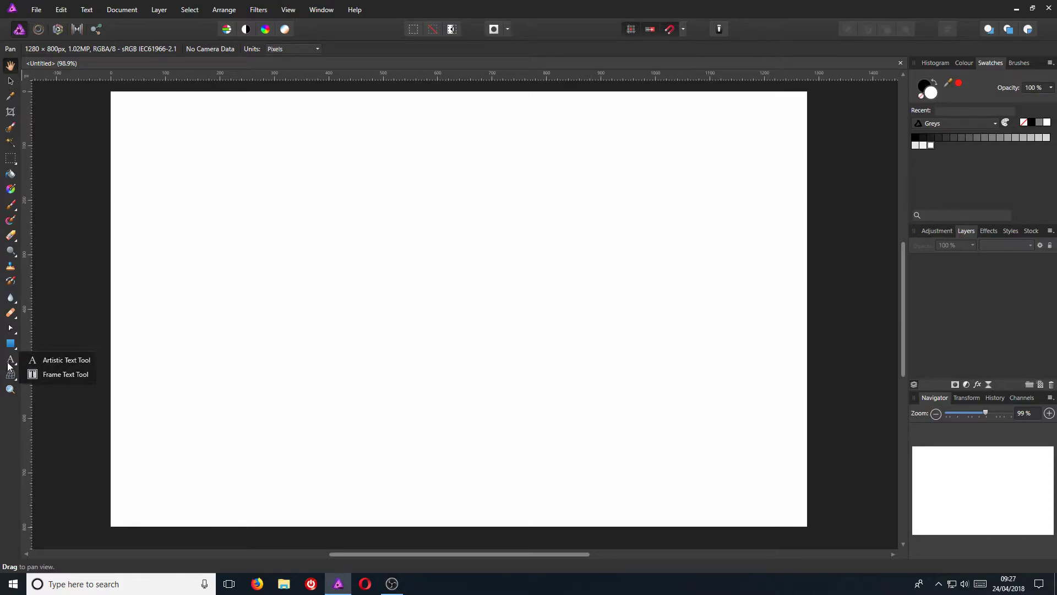
click(11, 362)
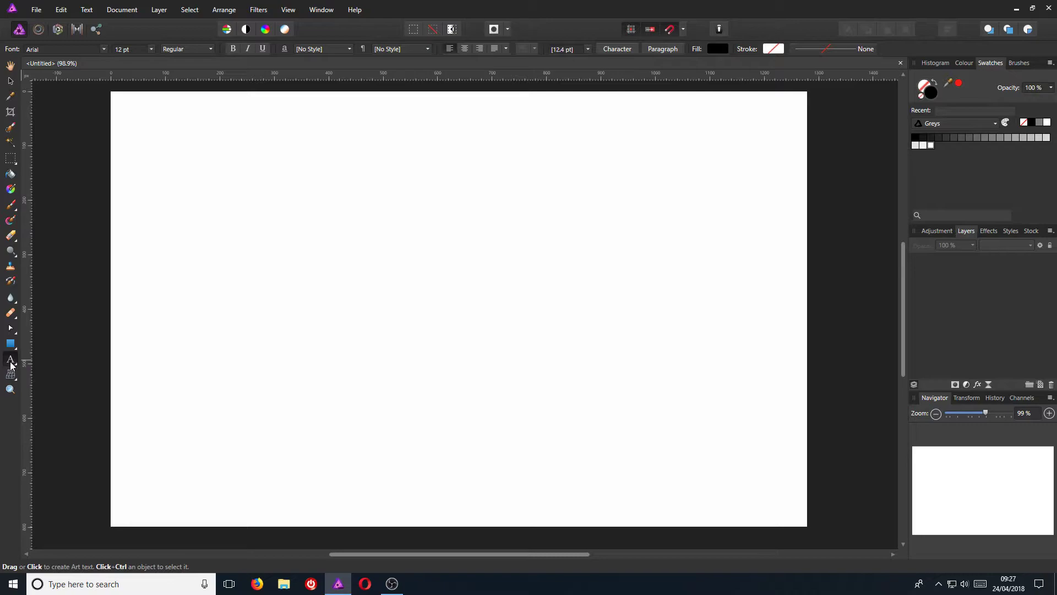
click(245, 221)
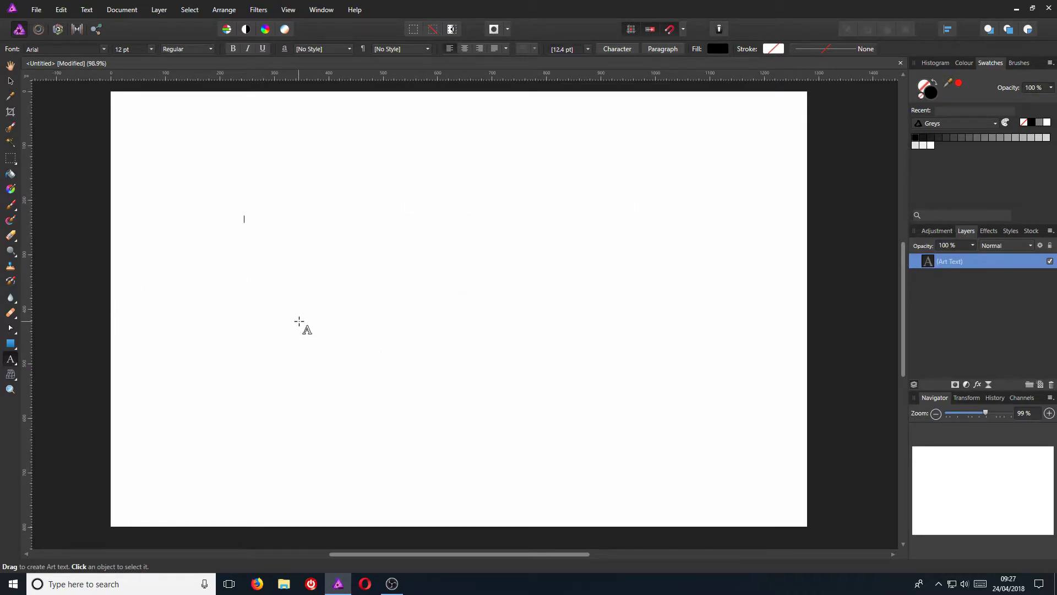
text(ComputerSluggih)
key(Escape)
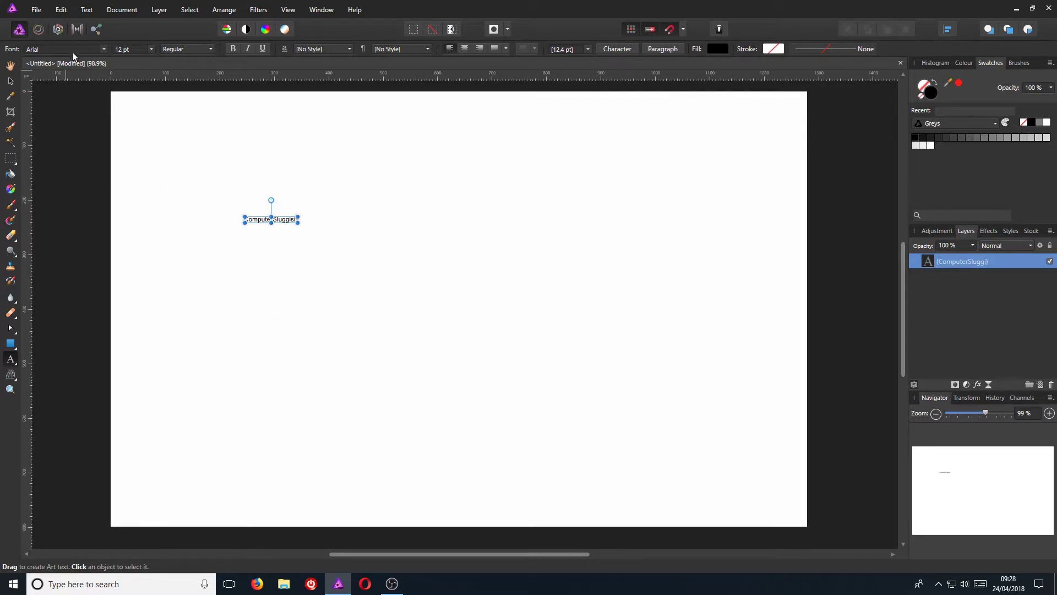
click(103, 50)
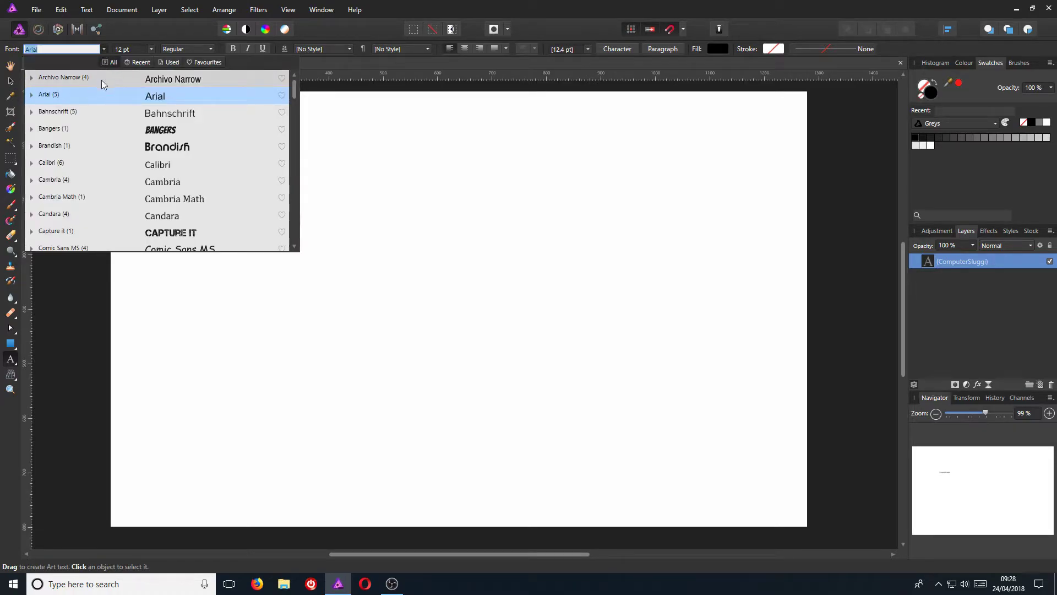
click(105, 50)
key(Escape)
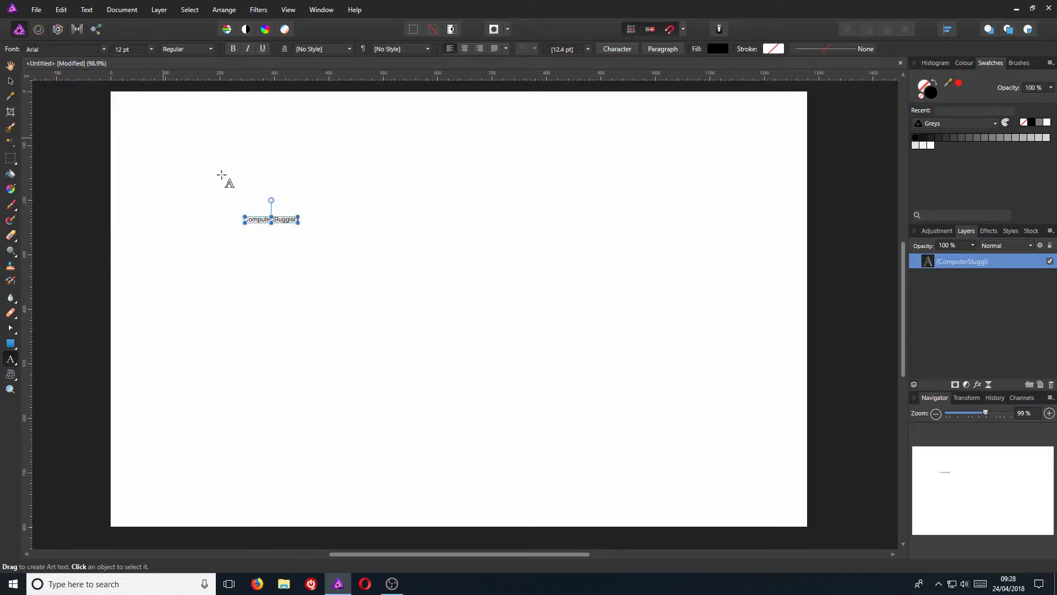
- Move the ComputerSluggish text to the right side and set its font to Comic Sans MS
click(11, 81)
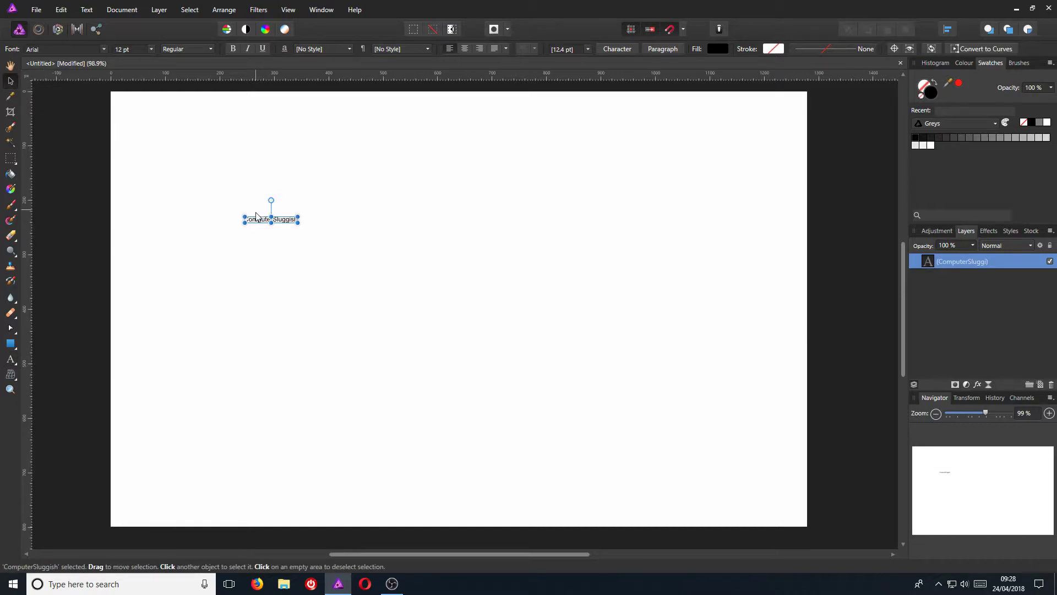
drag(262, 223, 579, 238)
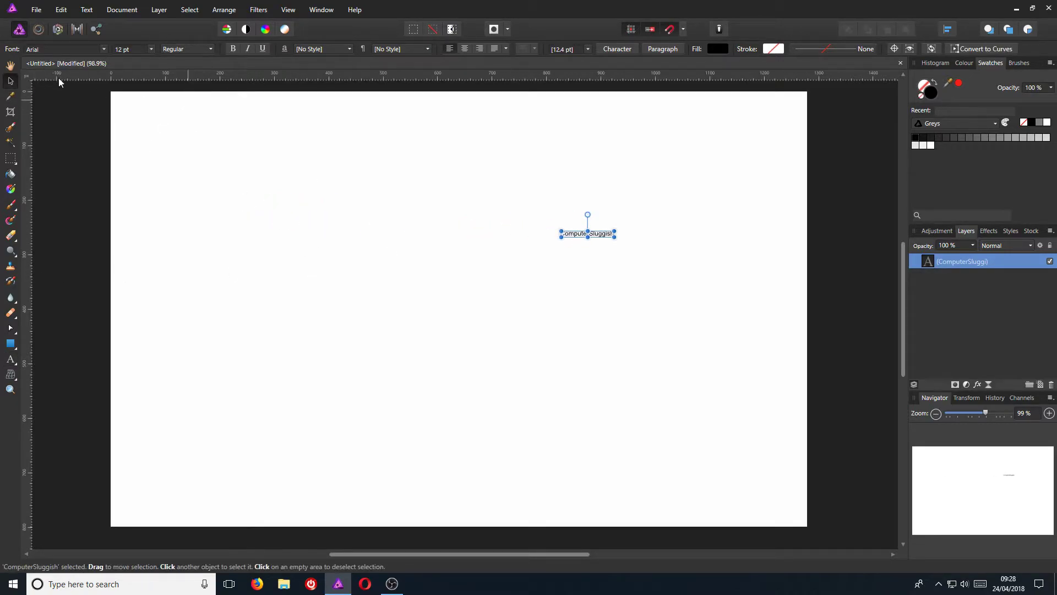
click(103, 49)
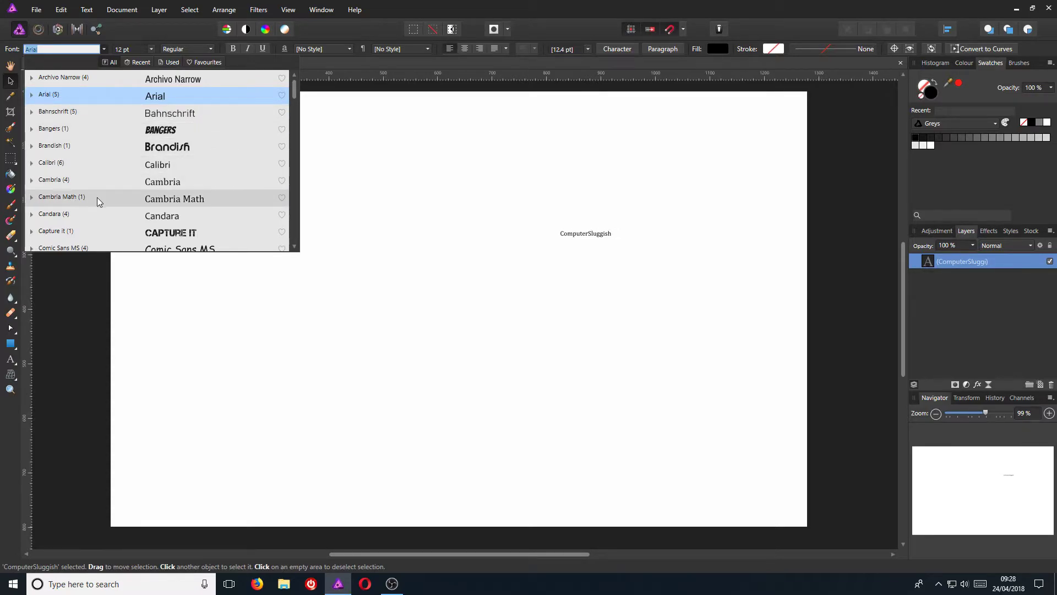
scroll(151, 218, down, 2)
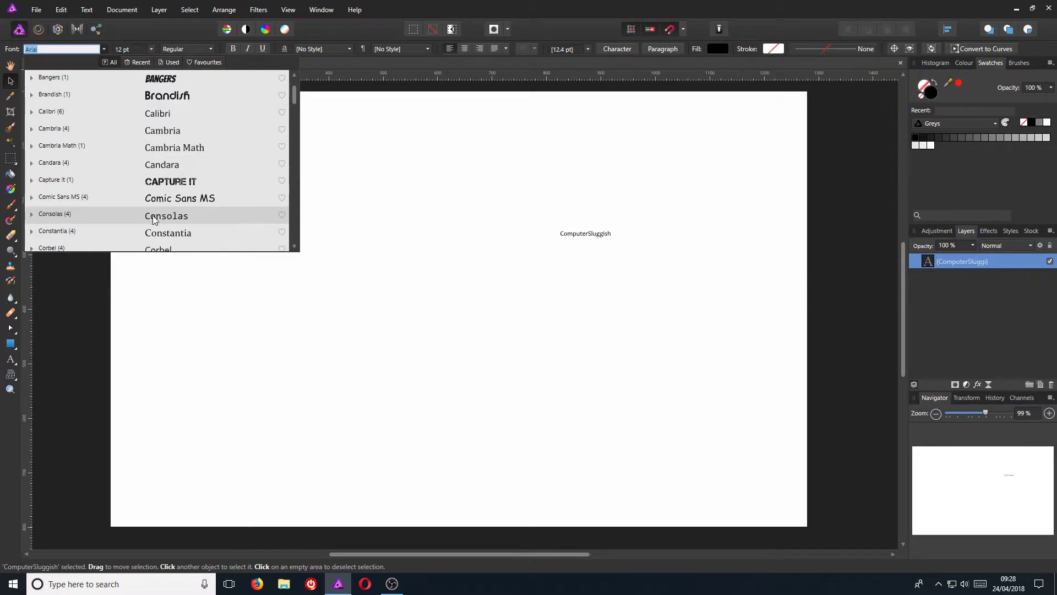
scroll(155, 221, down, 1)
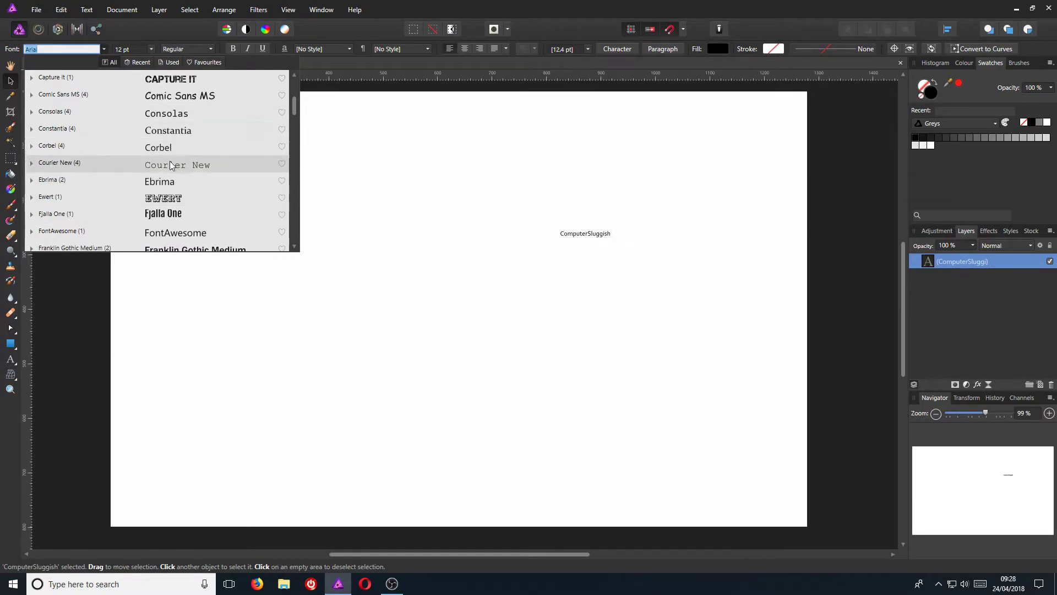
click(194, 96)
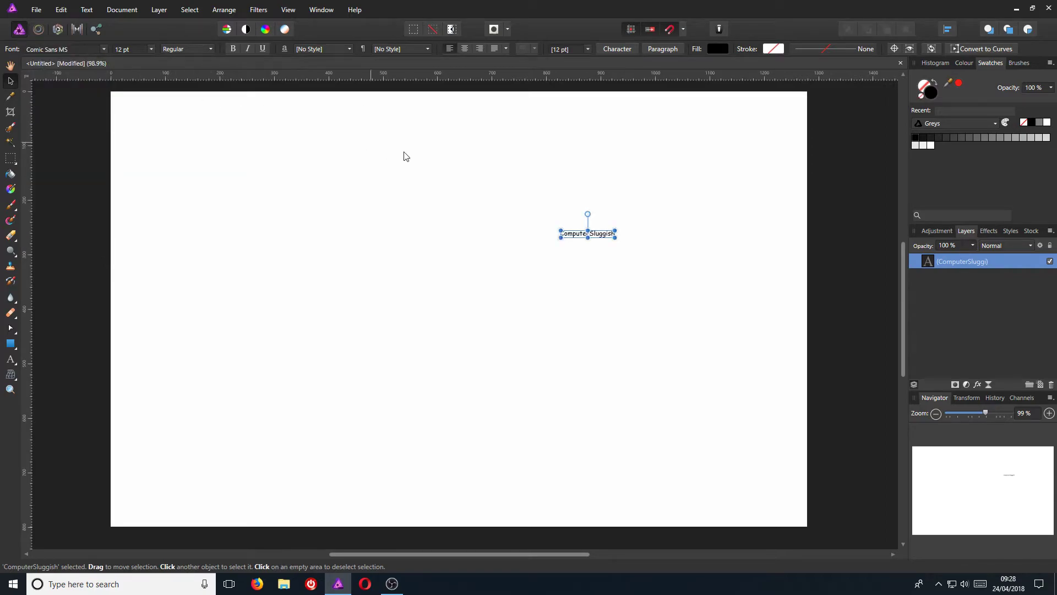
- Make the text 48 pt Bold Italic and shift it left toward the page centre
click(147, 50)
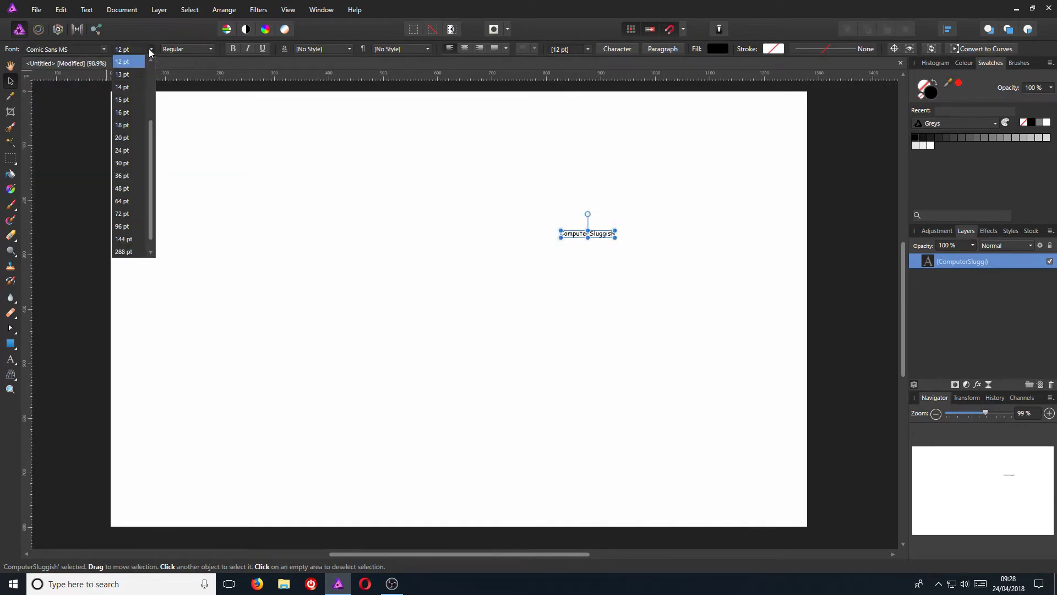
click(122, 187)
drag(643, 234, 521, 234)
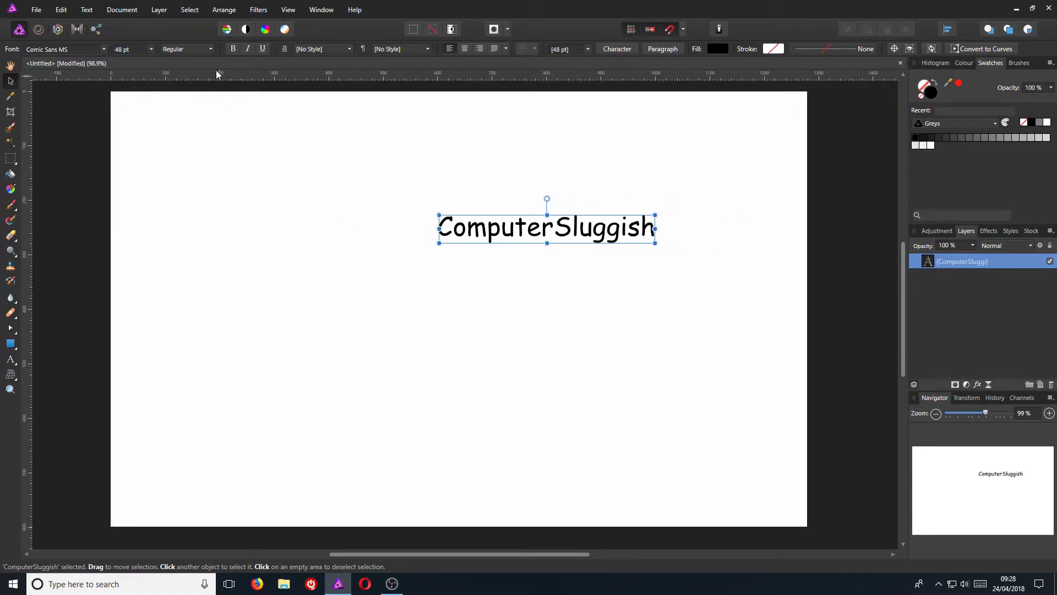
click(193, 49)
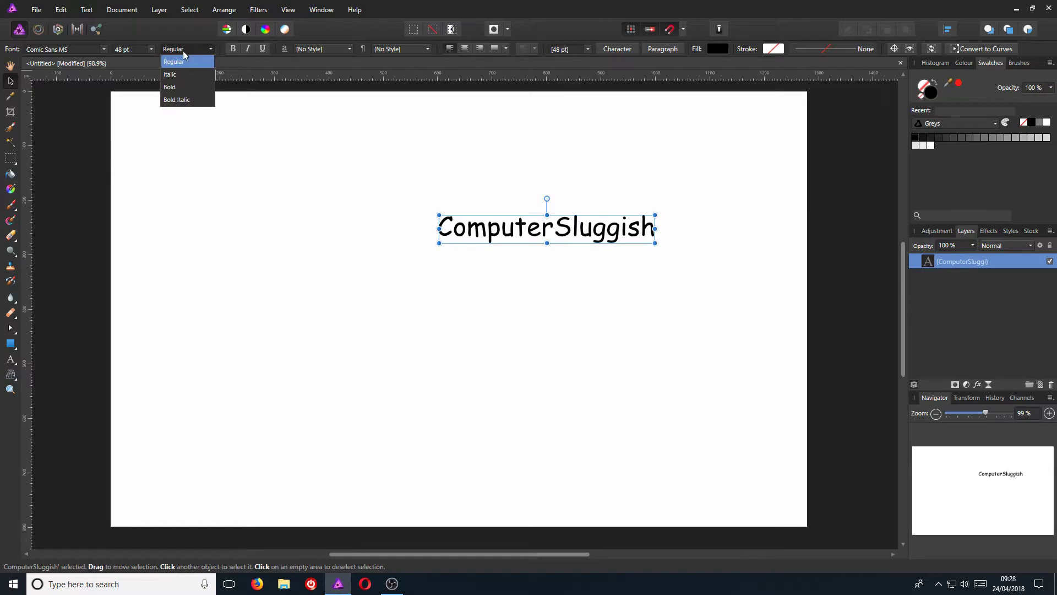
click(179, 99)
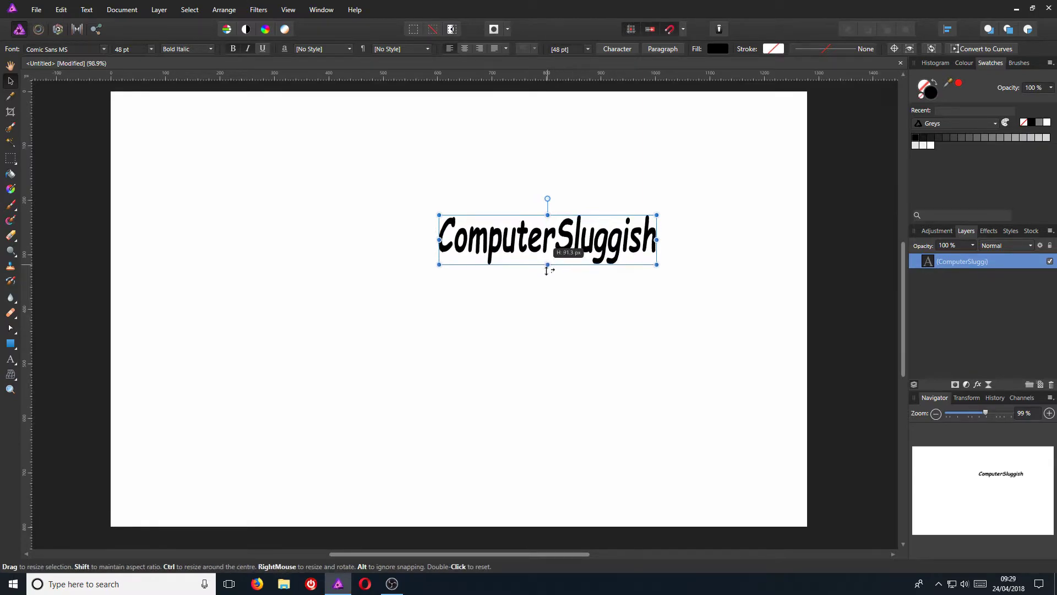
- Resize the text to about 467.9 pt so it spans most of the page width, and raise it into the upper half
drag(546, 270, 532, 485)
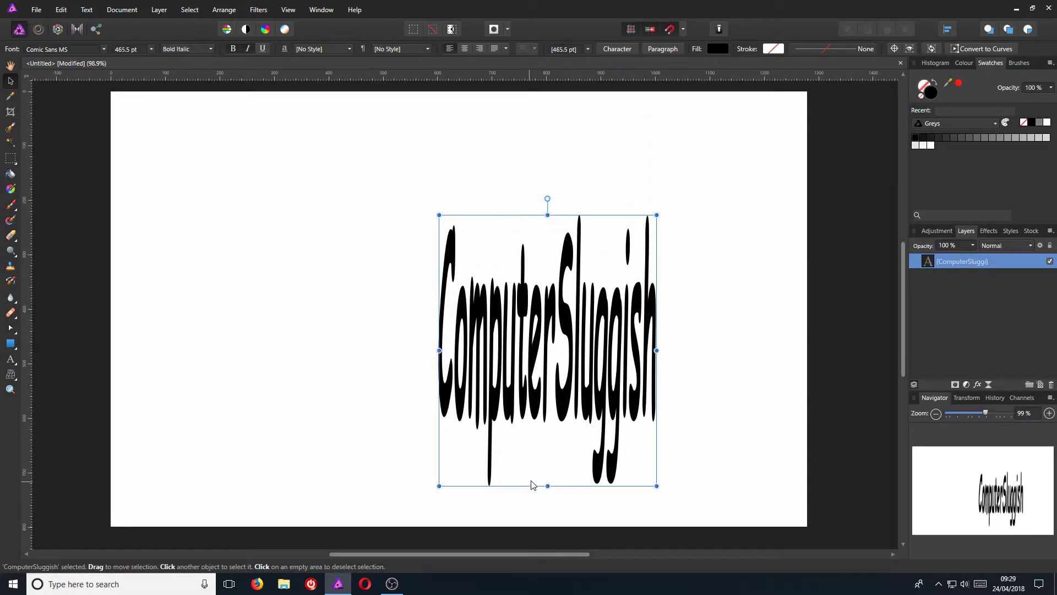
drag(439, 350, 170, 359)
drag(656, 349, 771, 347)
mouse_move(471, 215)
mouse_down()
mouse_move(472, 94)
mouse_move(474, 223)
mouse_up()
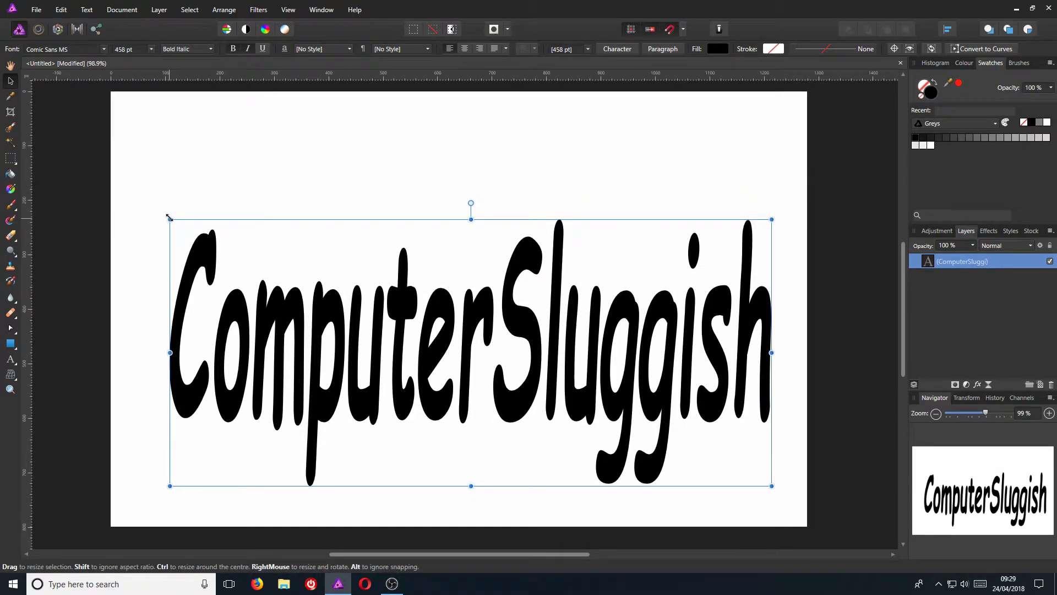
drag(169, 218, 206, 100)
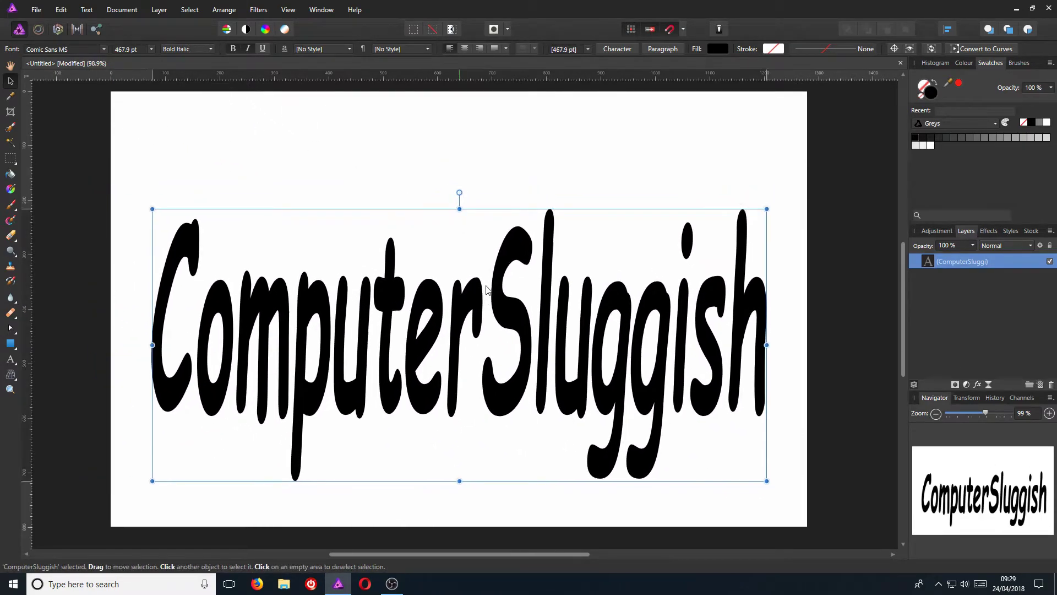
drag(486, 289, 486, 232)
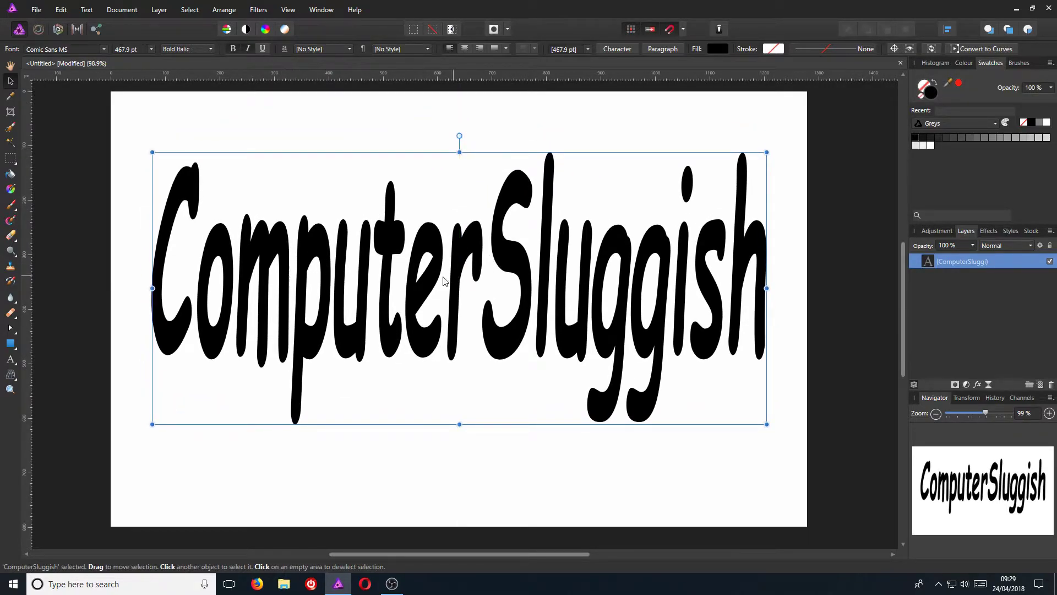
- Recolour all letters of ComputerSluggish from black to blue, then deselect the text
double_click(400, 273)
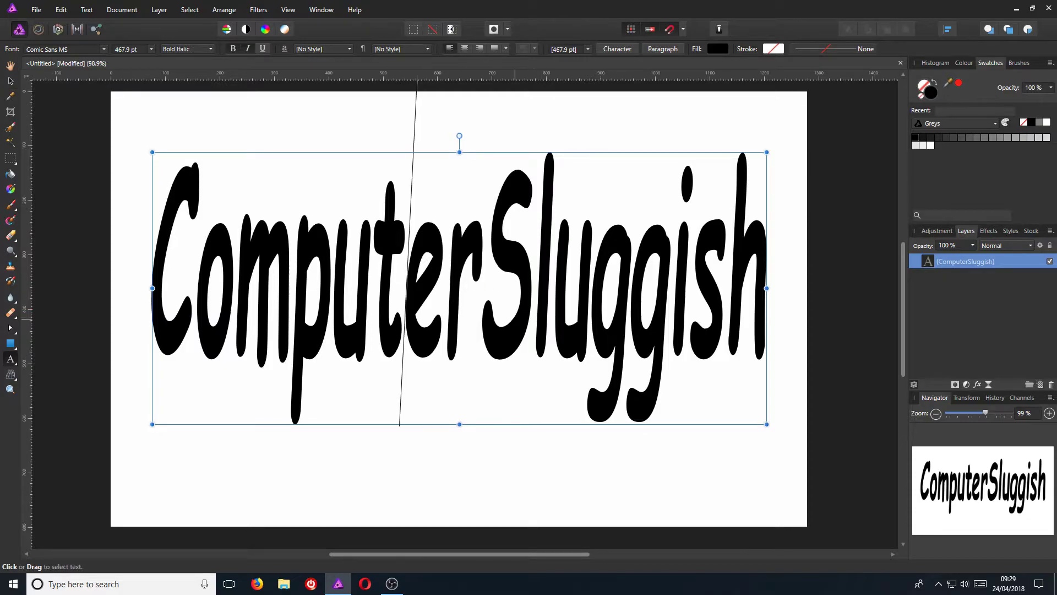
drag(151, 275, 797, 283)
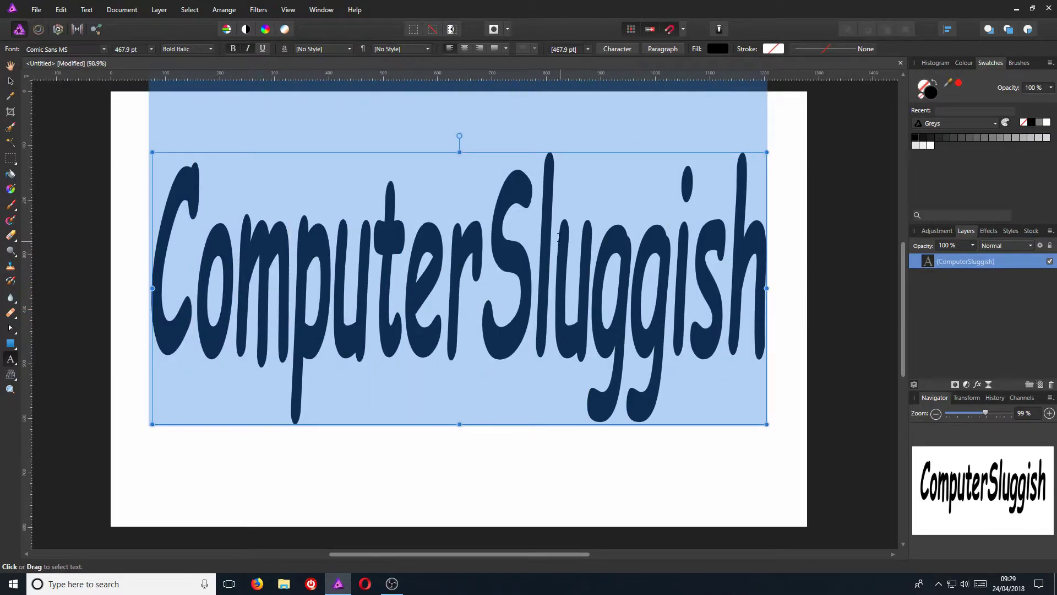
click(716, 50)
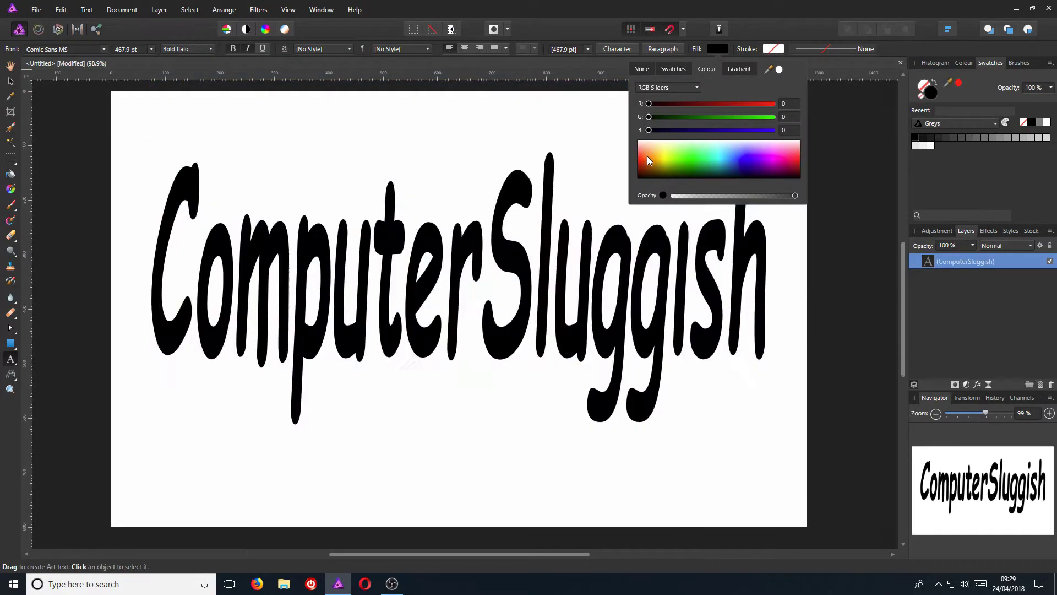
drag(646, 156, 747, 165)
click(325, 227)
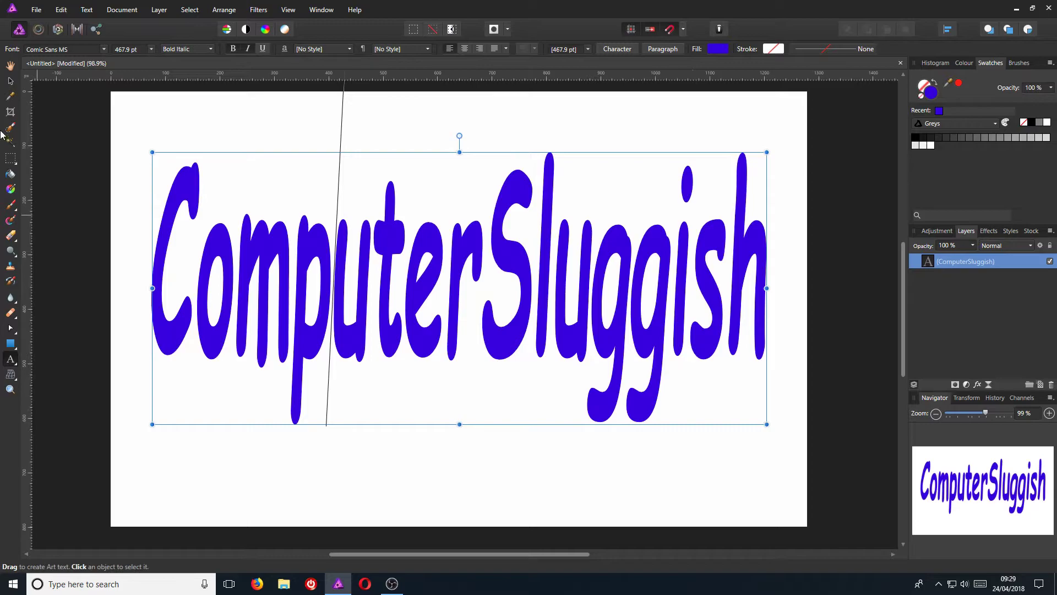
click(10, 81)
click(332, 126)
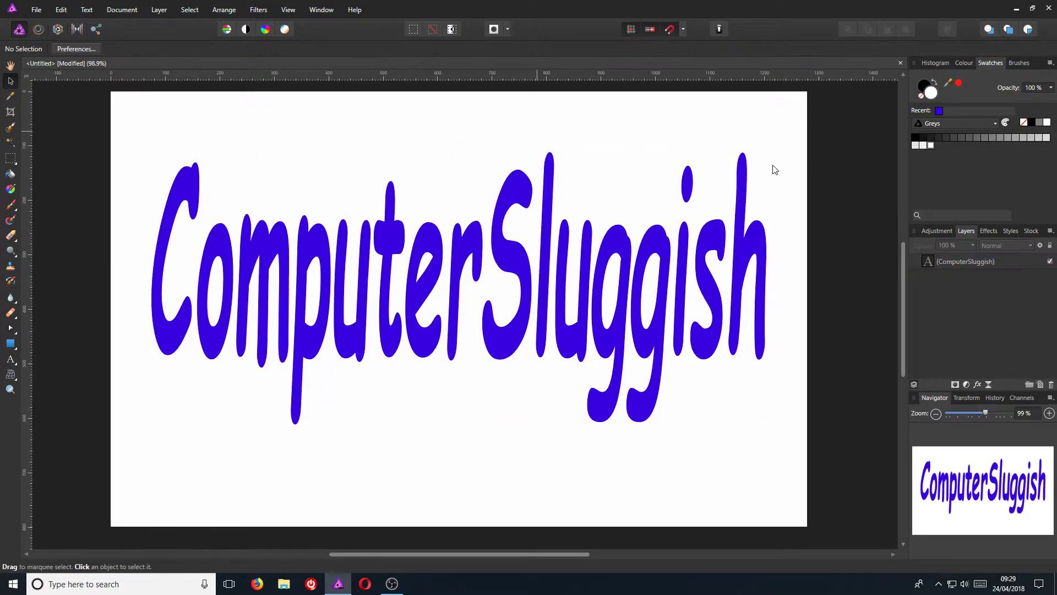
- Select the blue text and browse the Effects list, including Gaussian Blur, Outer Shadow and Outline
click(649, 282)
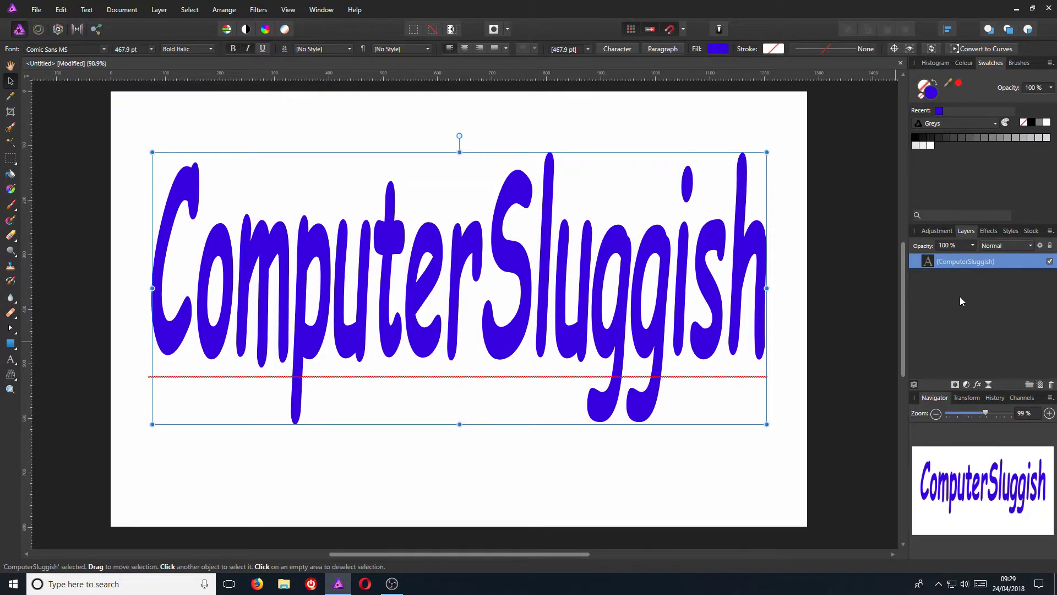
click(986, 232)
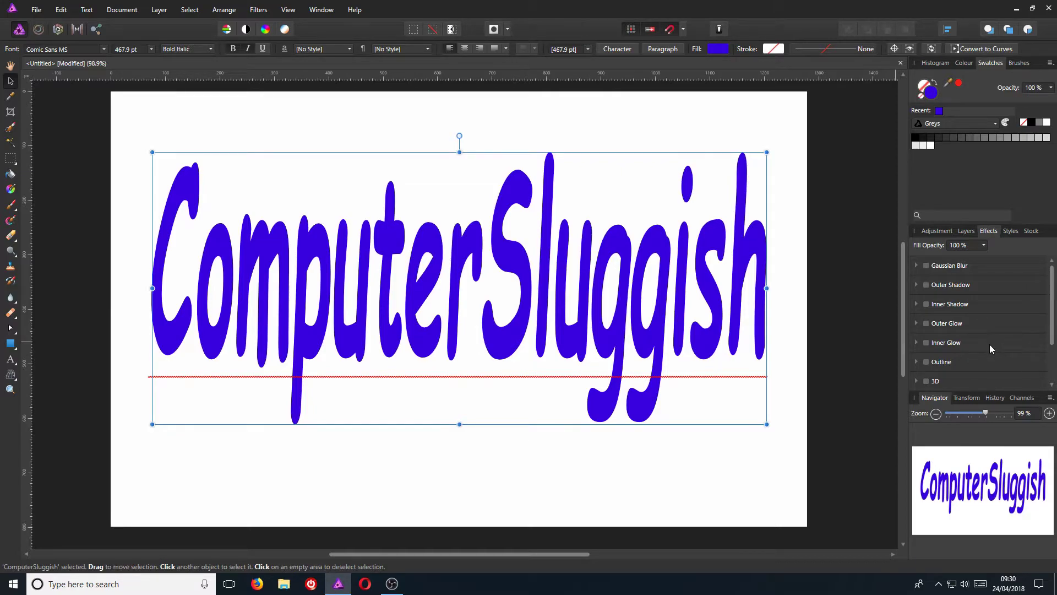
scroll(990, 345, down, 1)
scroll(972, 365, down, 1)
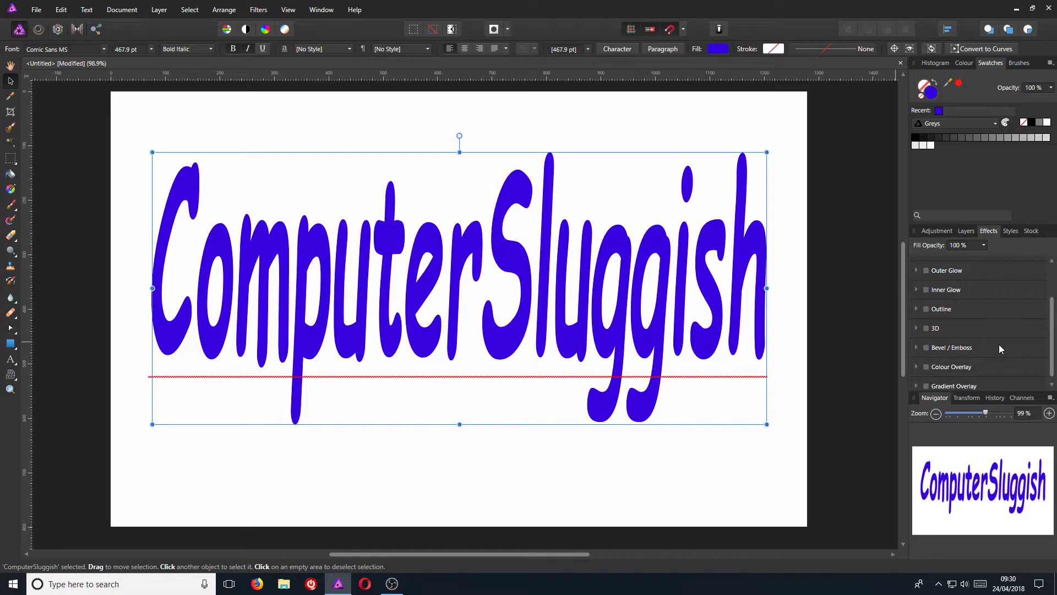
scroll(1024, 348, down, 1)
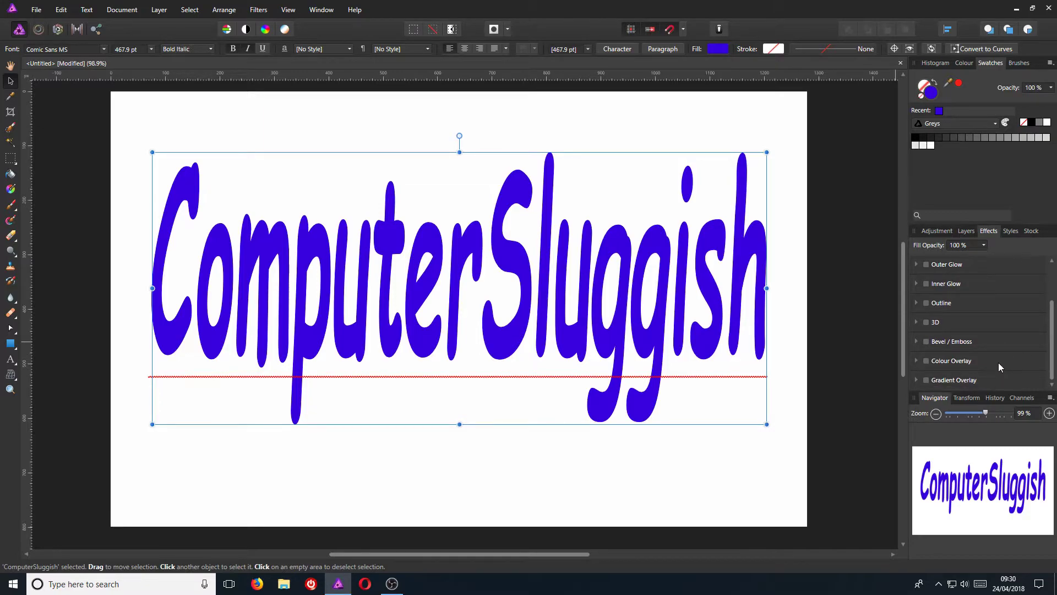
scroll(923, 323, up, 2)
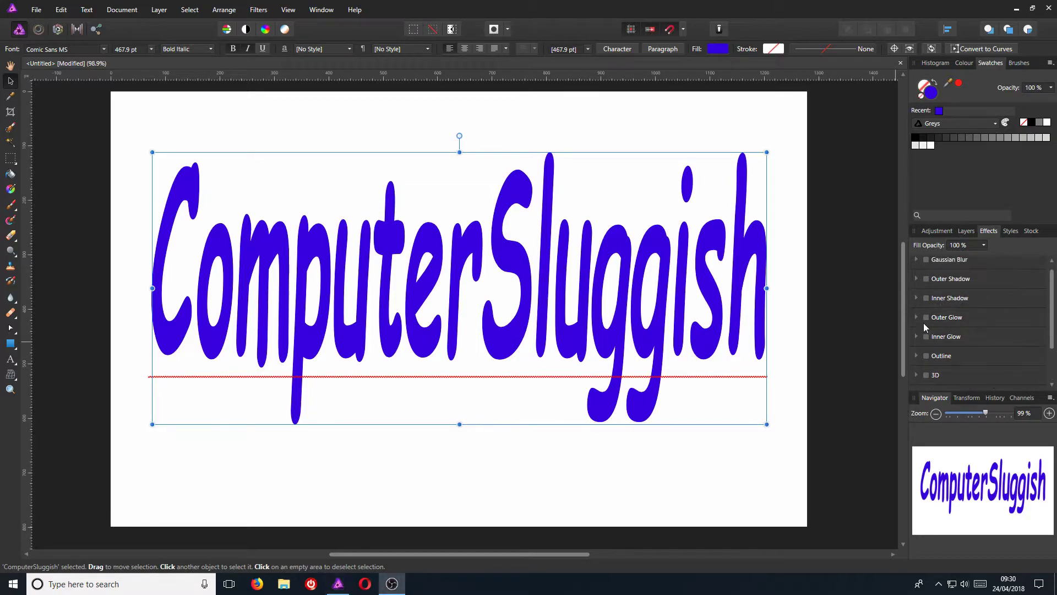
- Enable Outer Shadow on the text with 100% opacity and an 8.8 px offset
click(926, 280)
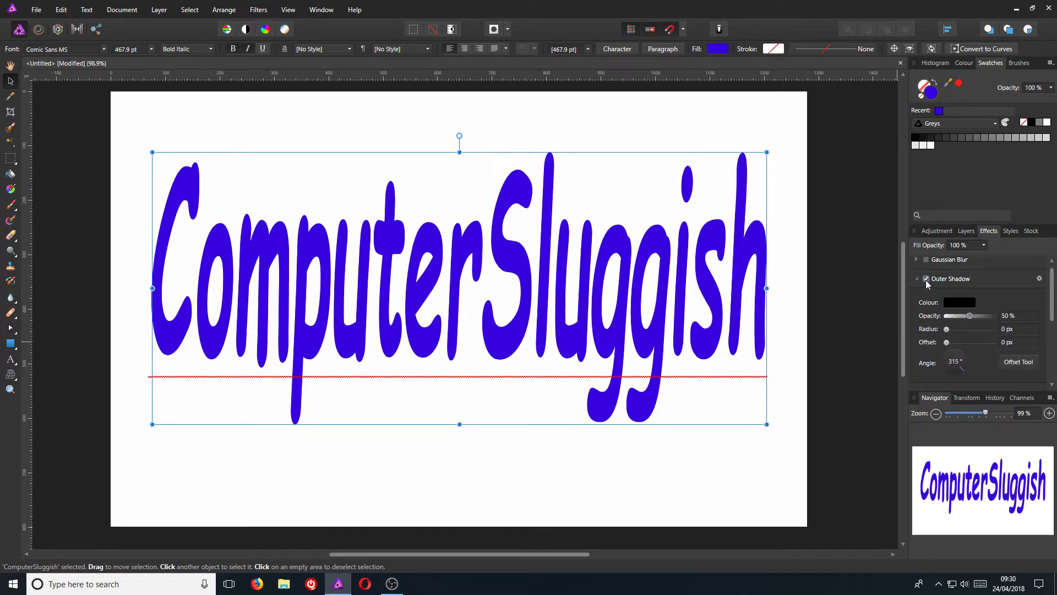
click(947, 343)
drag(950, 345, 915, 345)
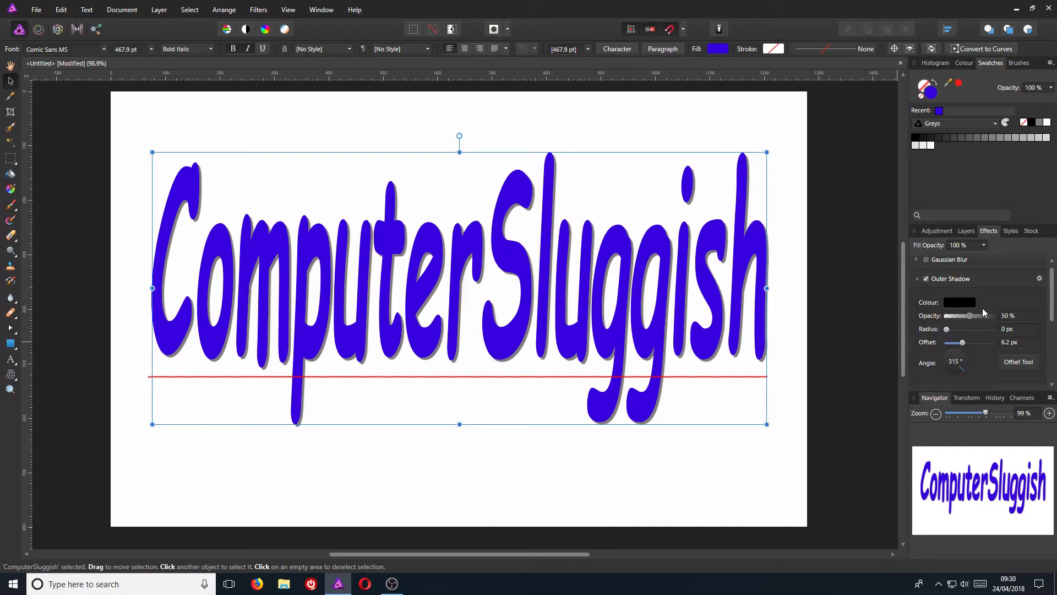
drag(970, 318, 1033, 330)
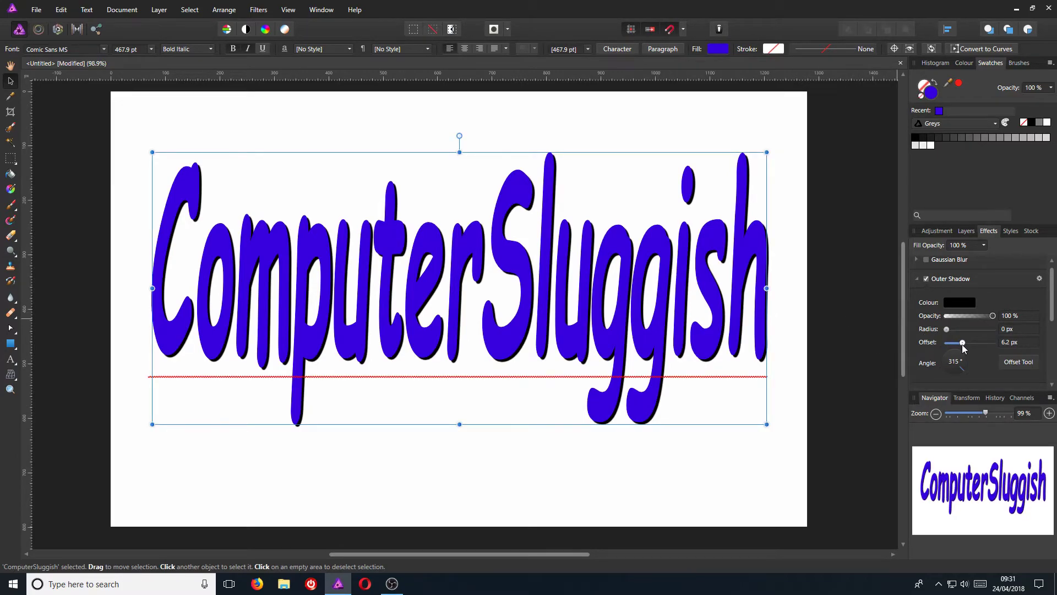
drag(963, 342, 910, 343)
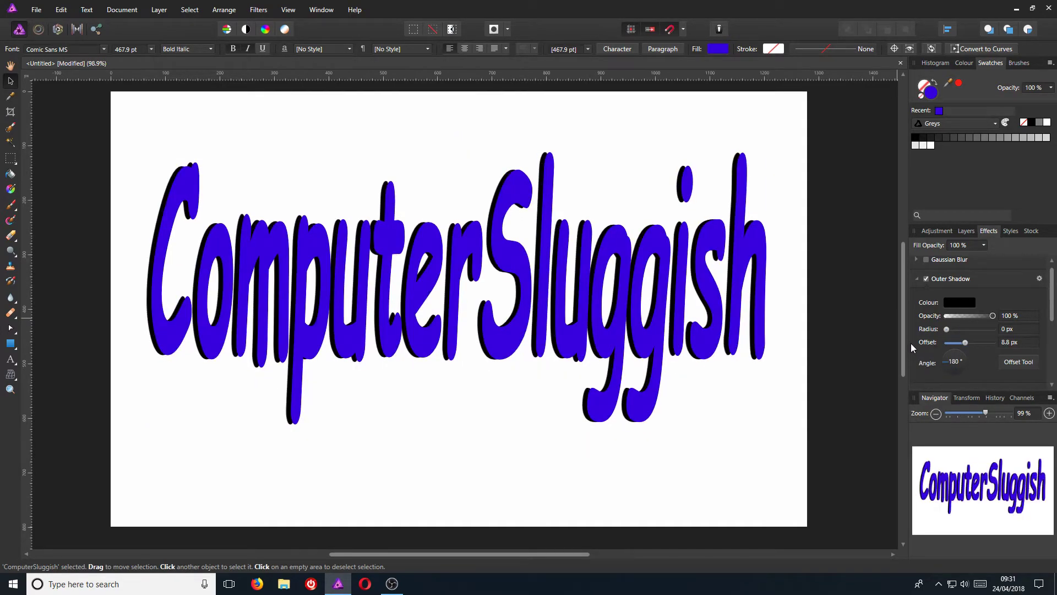
click(60, 202)
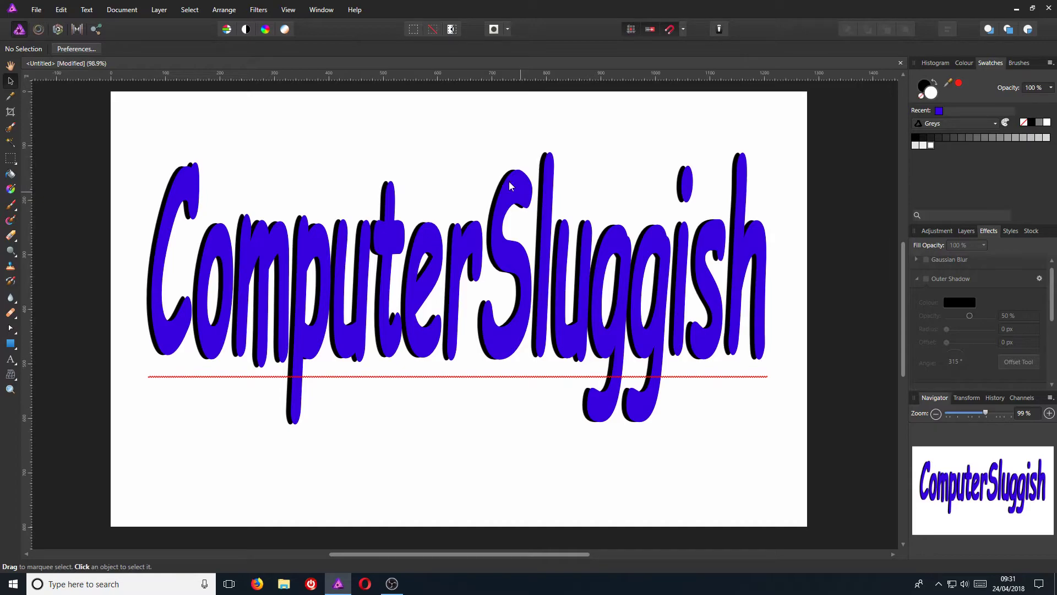
- Centre the shadowed ComputerSluggish text horizontally and vertically on the page
click(290, 294)
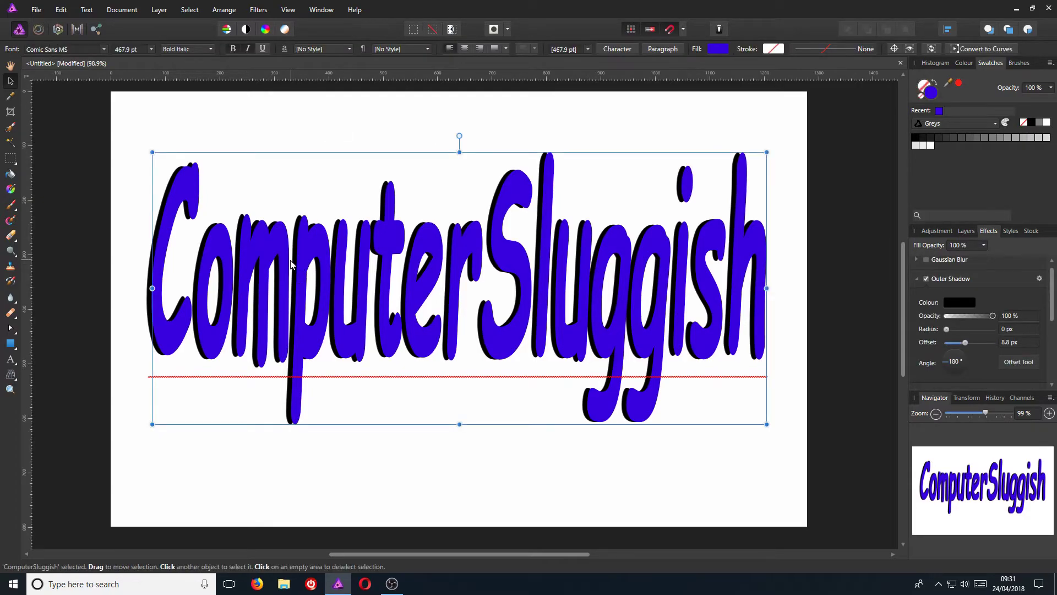
right_click(333, 265)
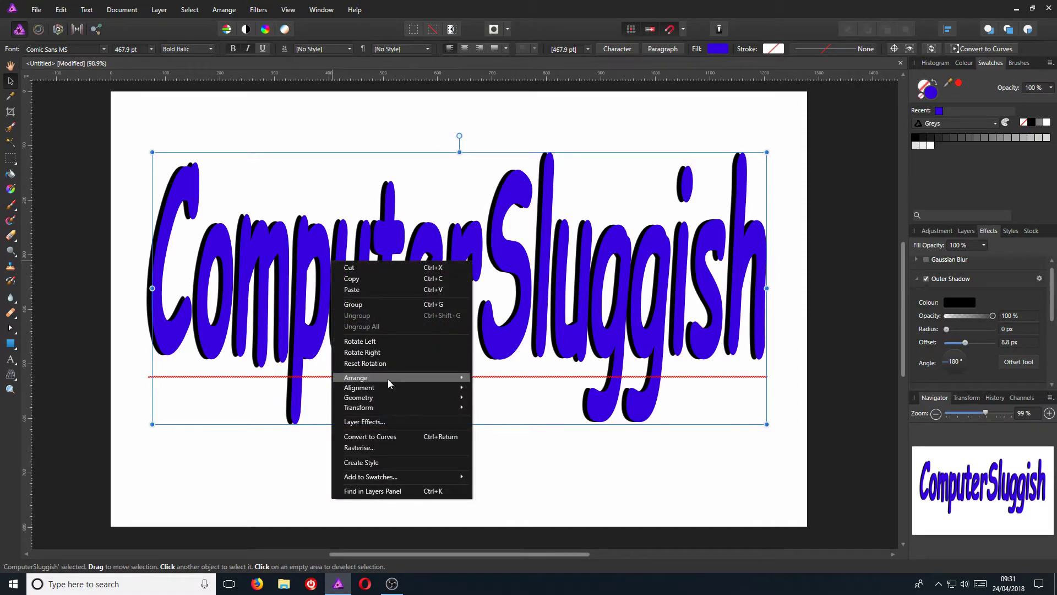
mouse_move(387, 385)
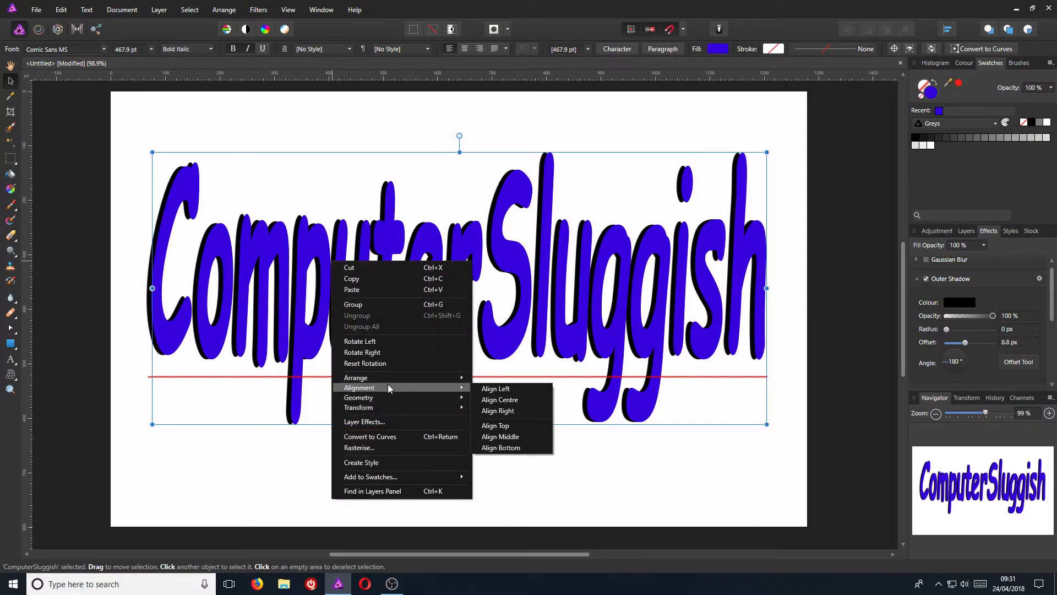
click(521, 400)
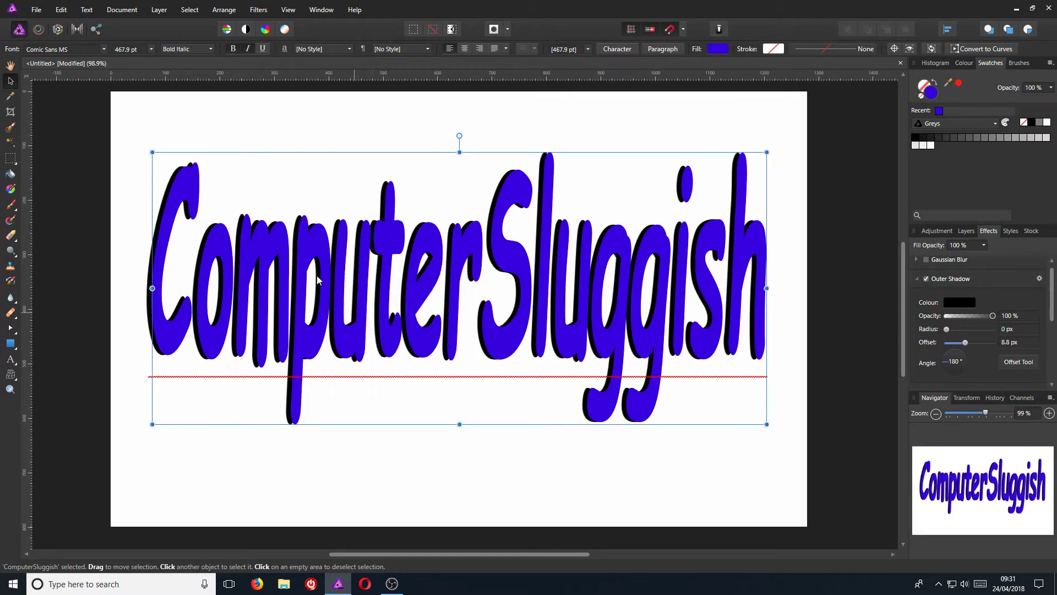
right_click(340, 259)
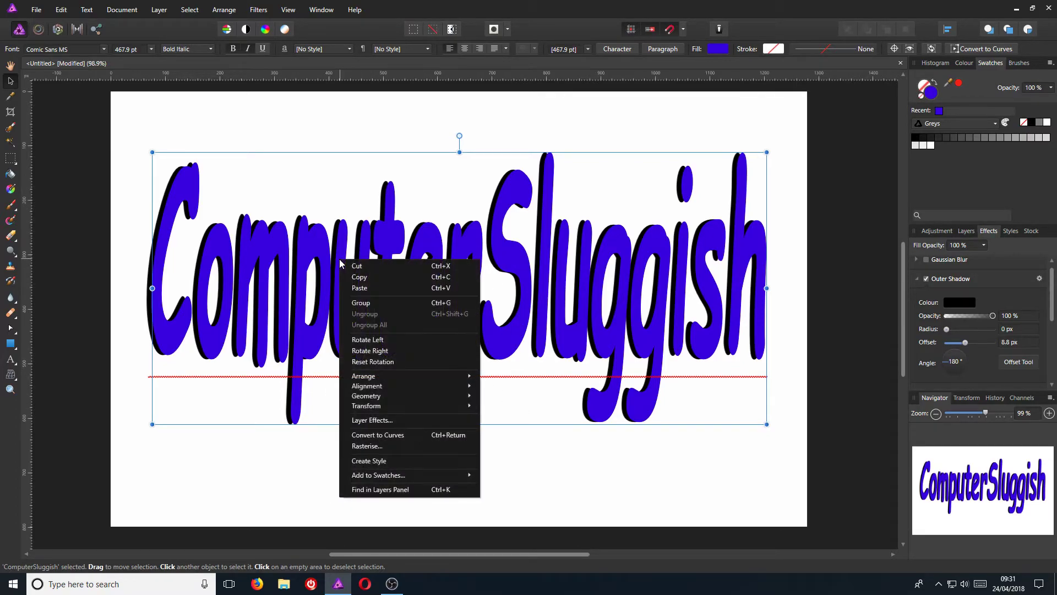
mouse_move(377, 387)
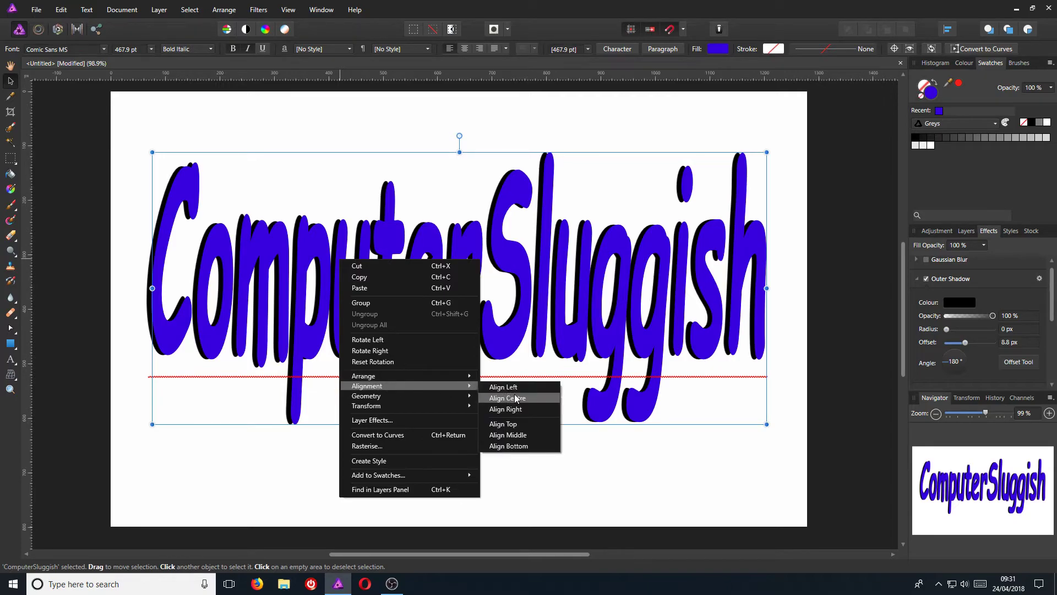
click(530, 435)
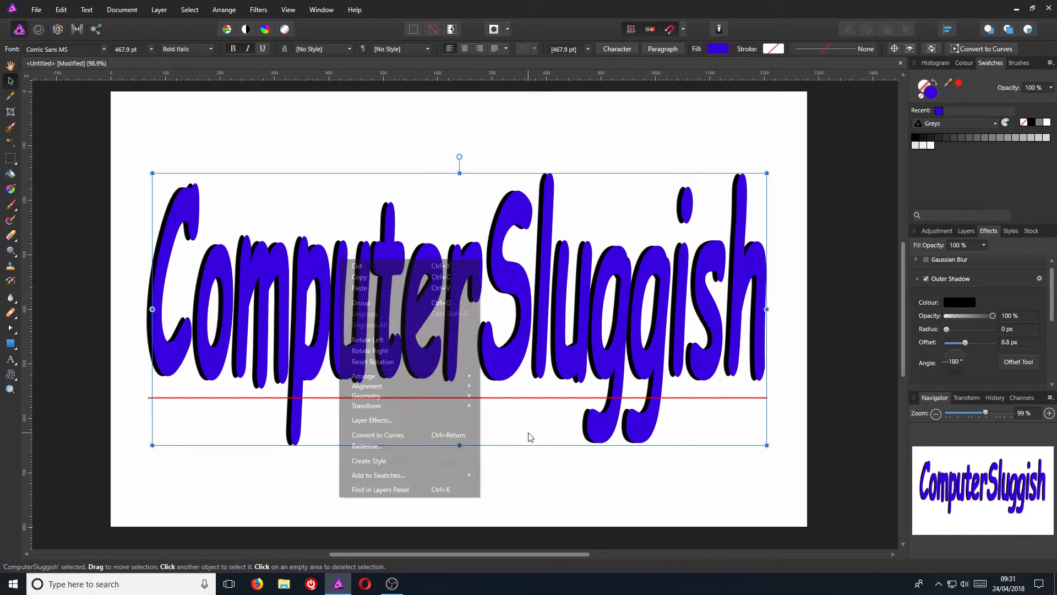
click(873, 253)
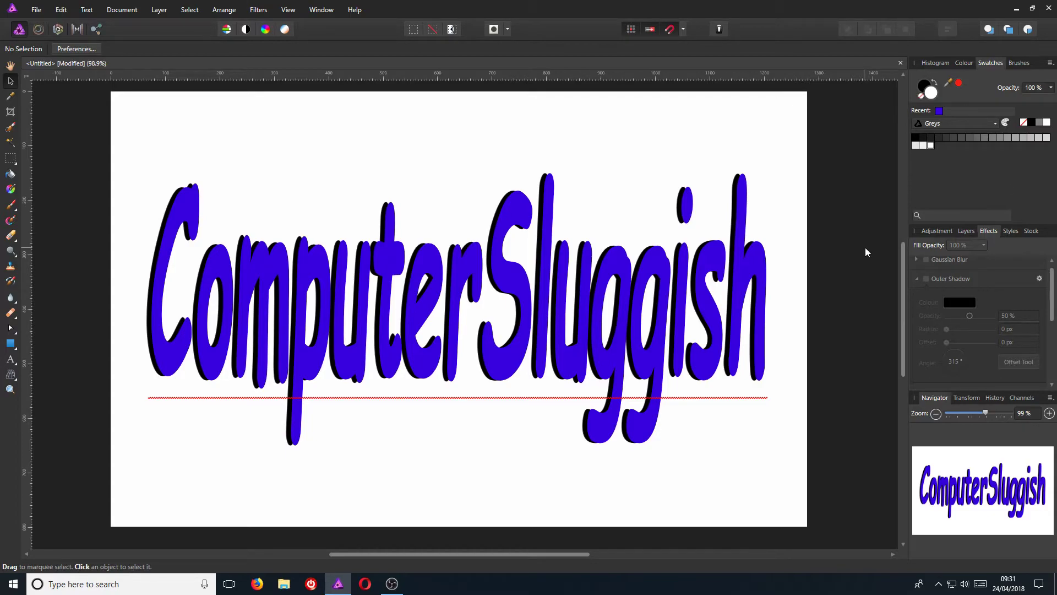
key(alt+Tab)
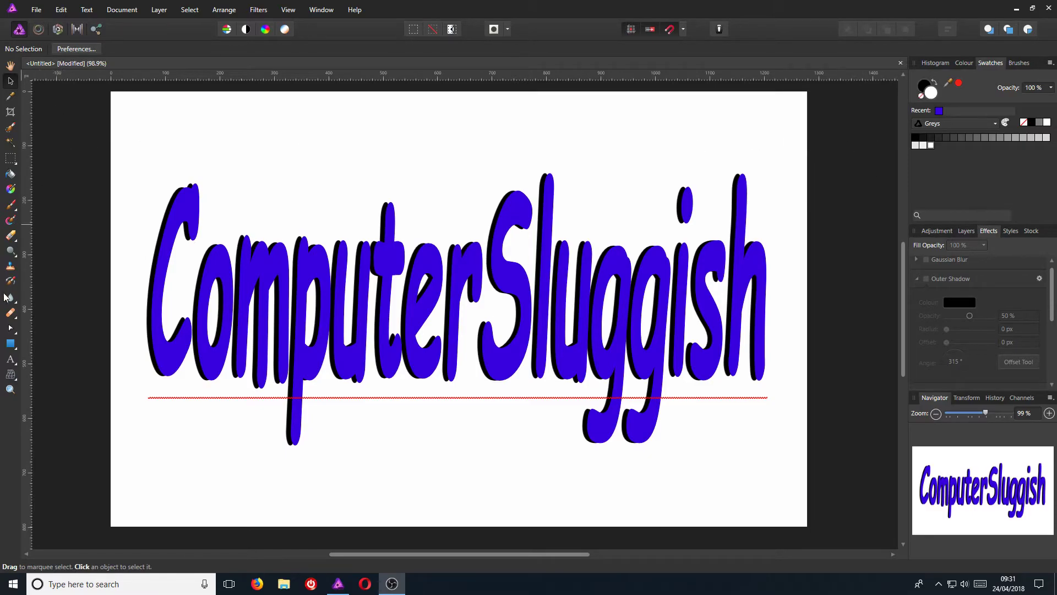
- Draw a five-point star over the left half of the text and fill it pink (RGB 255/36/121)
click(10, 345)
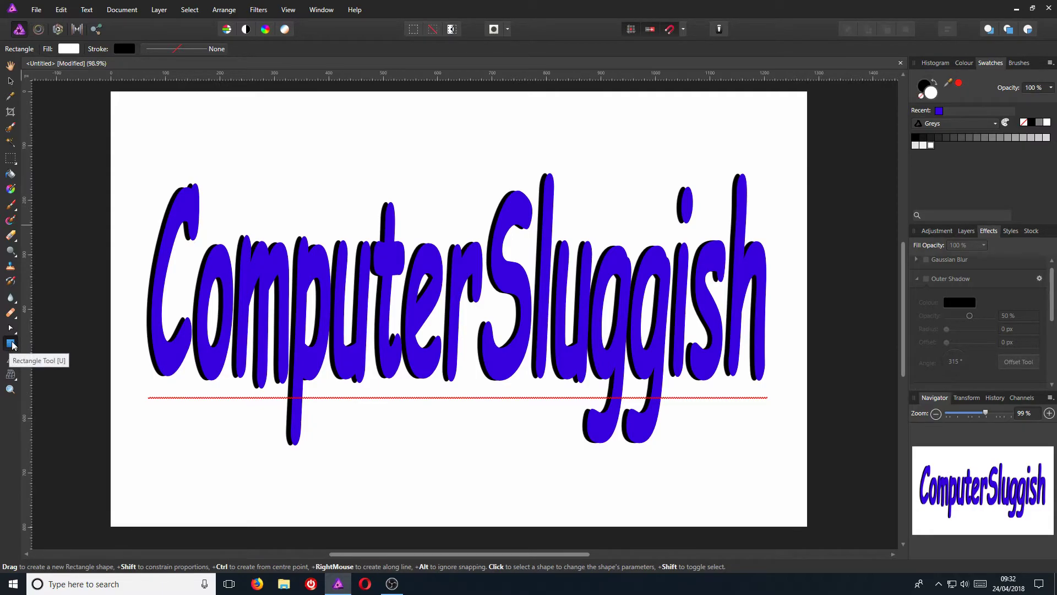
click(13, 345)
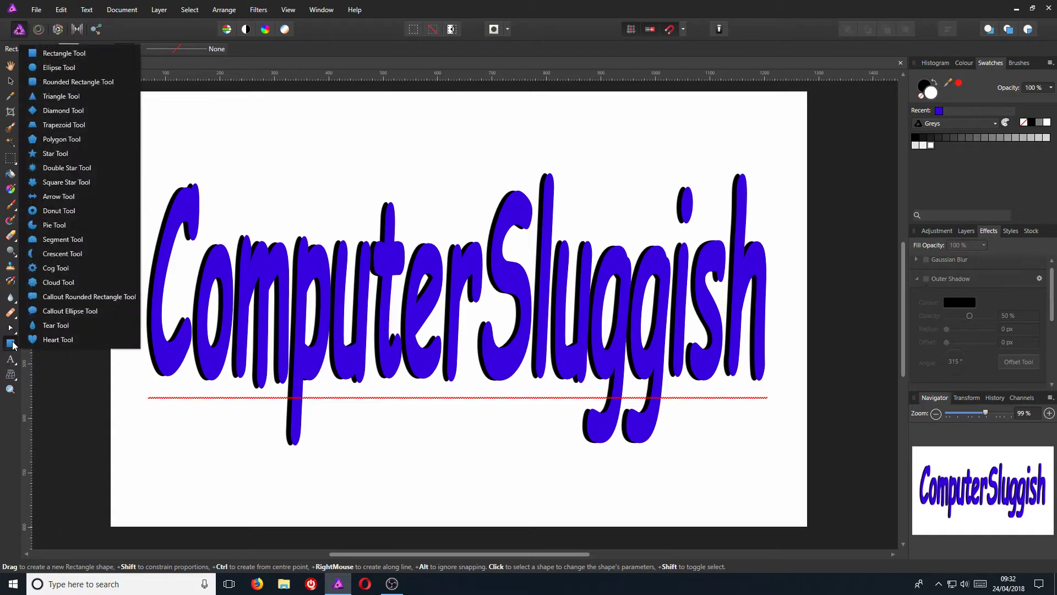
click(83, 154)
drag(221, 107, 708, 295)
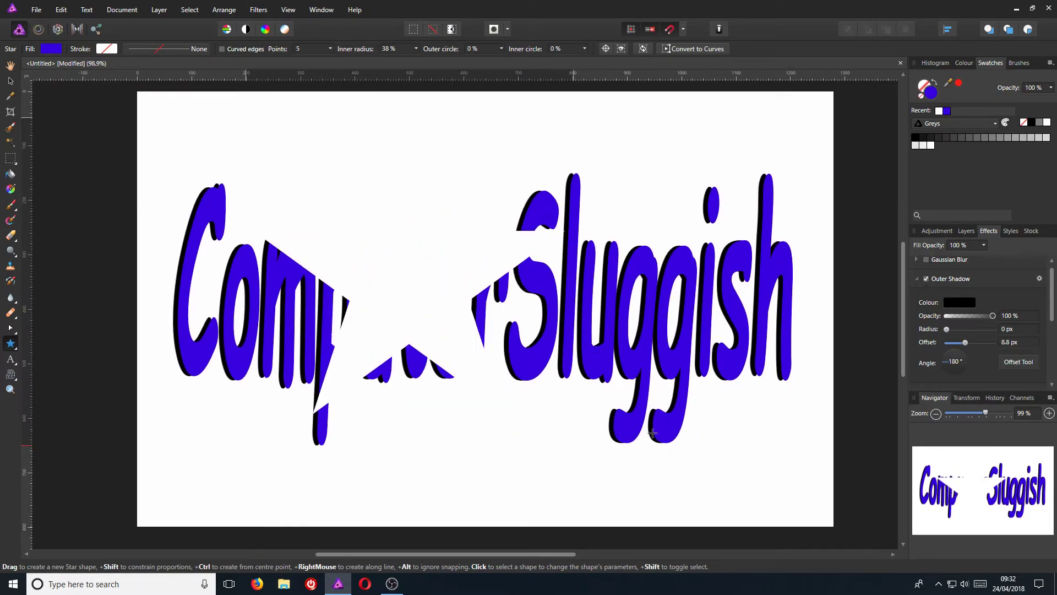
click(56, 49)
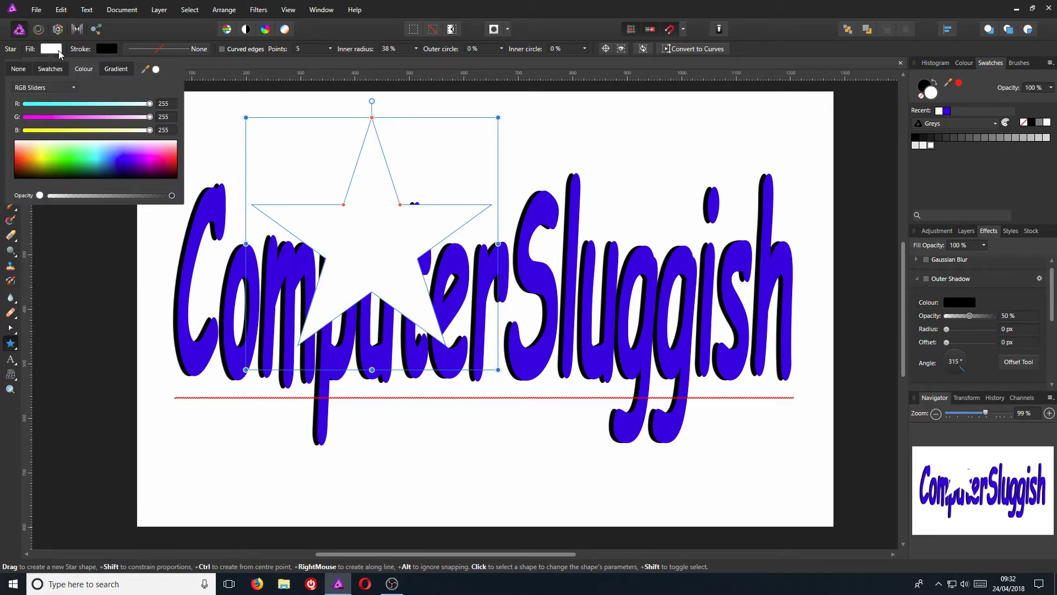
click(169, 160)
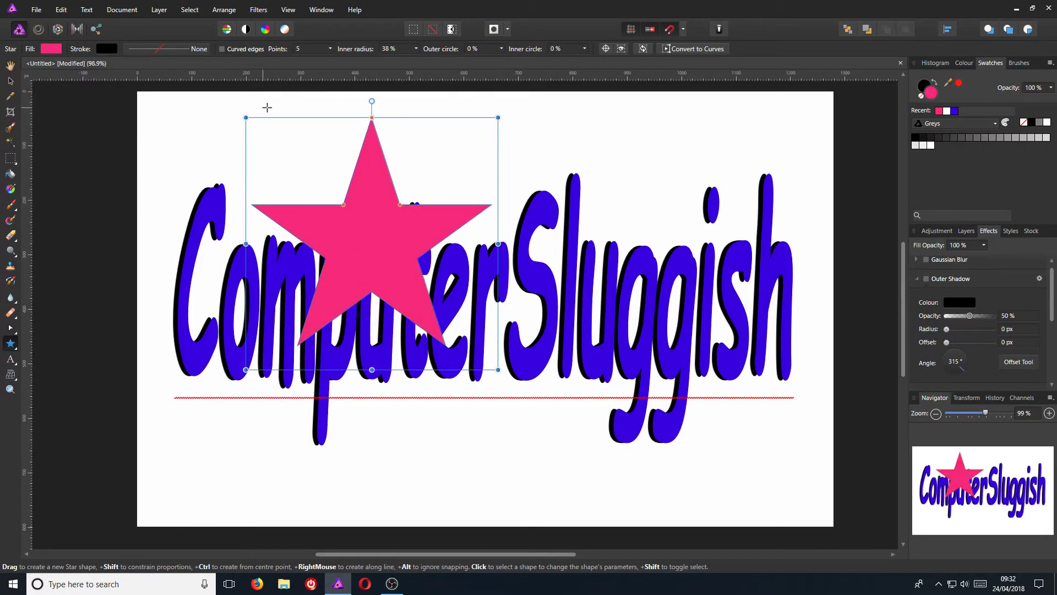
click(11, 81)
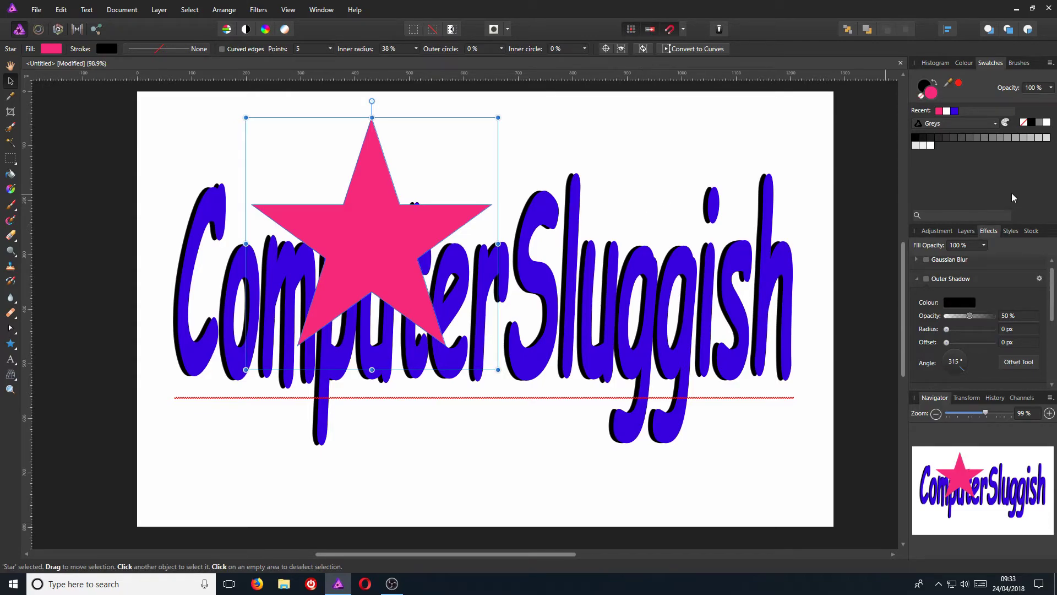
- Move the ComputerSluggish text layer above the Star layer
click(964, 231)
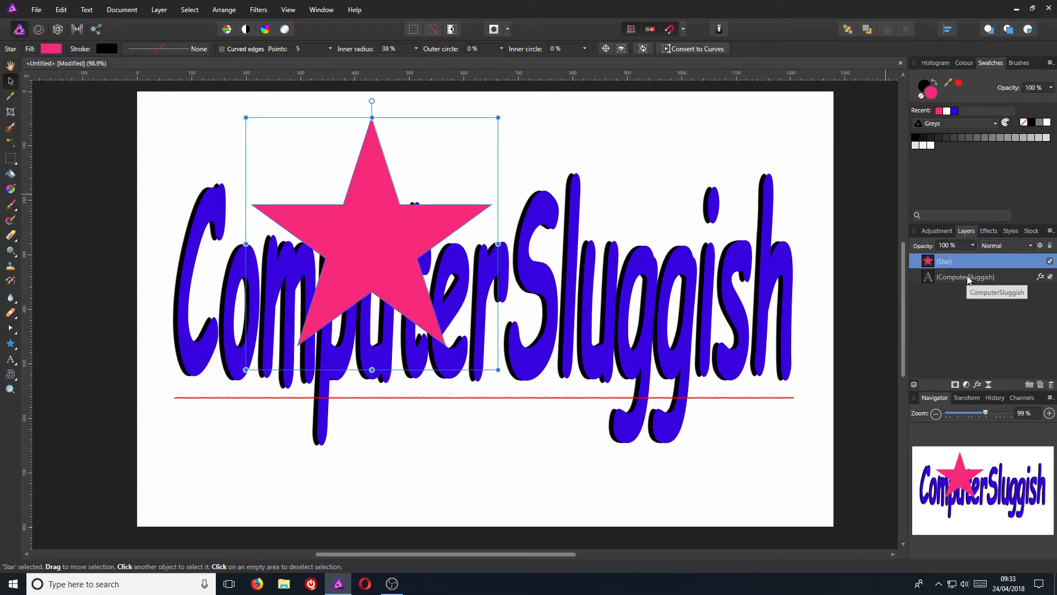
click(999, 278)
drag(1003, 278, 1003, 253)
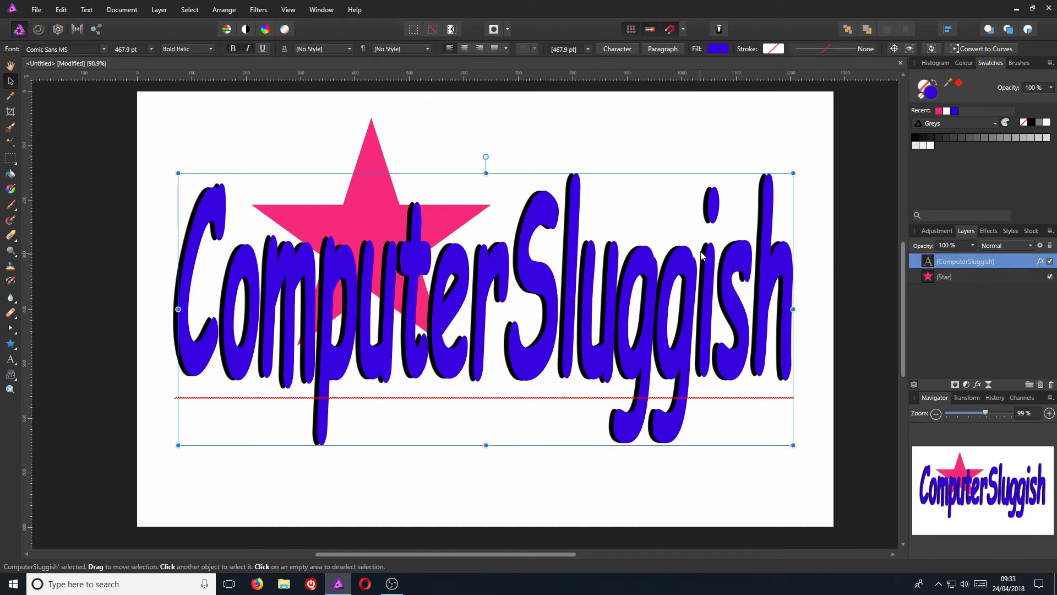
- Test the text's visibility, opacity and blend mode, leaving 100% opacity and Normal blending
click(1050, 261)
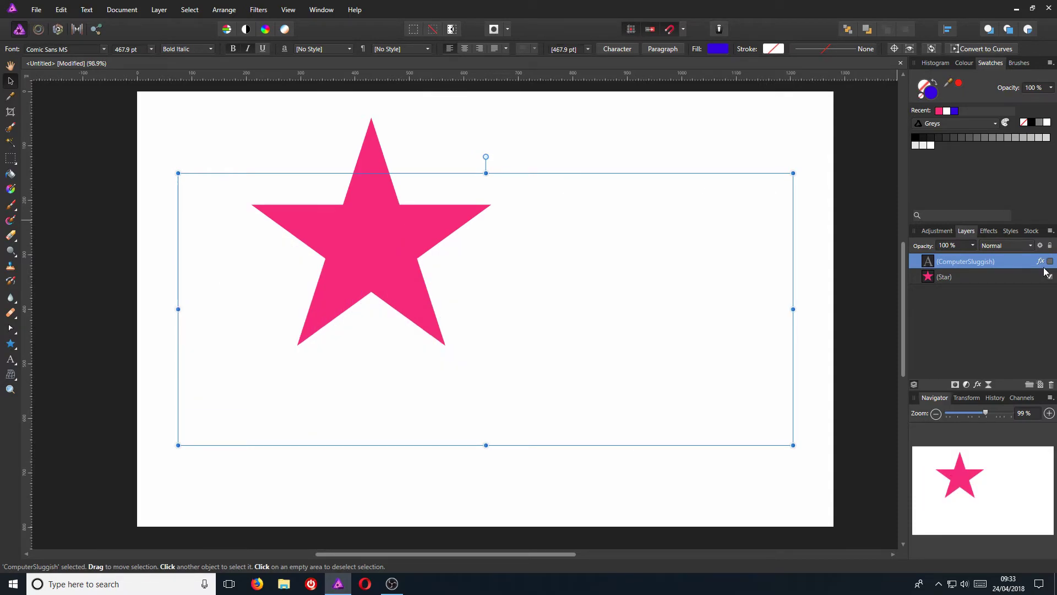
click(1050, 262)
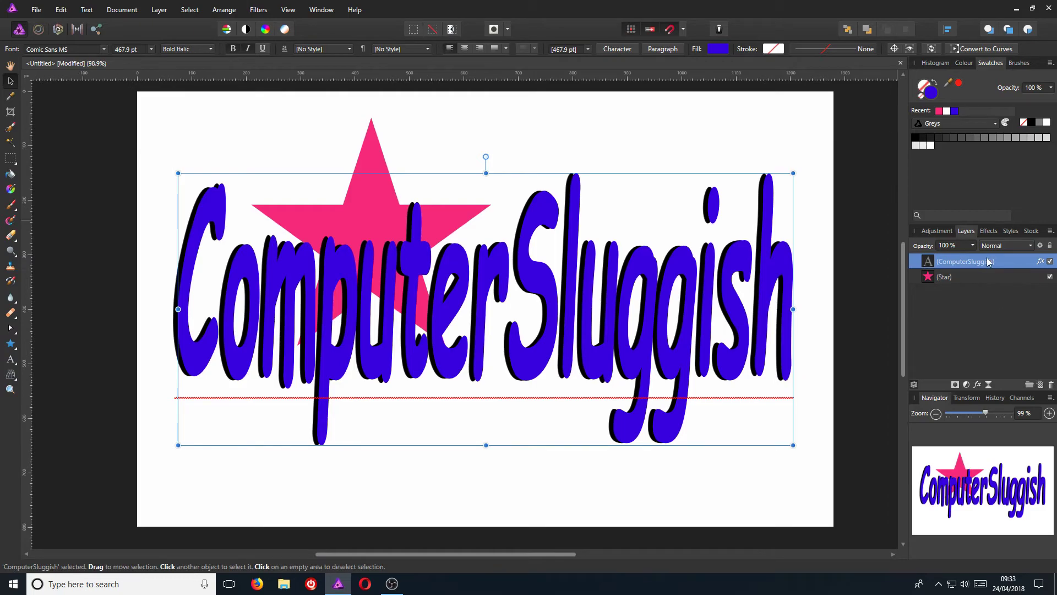
click(973, 249)
mouse_move(976, 263)
mouse_down()
mouse_move(917, 264)
mouse_move(994, 264)
mouse_up()
click(1003, 312)
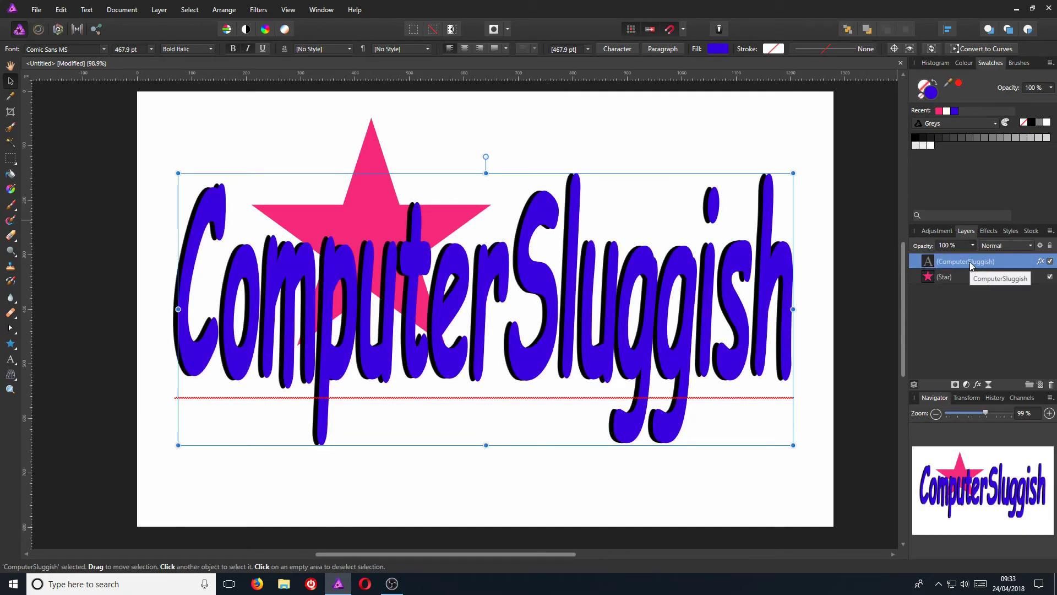
click(1003, 244)
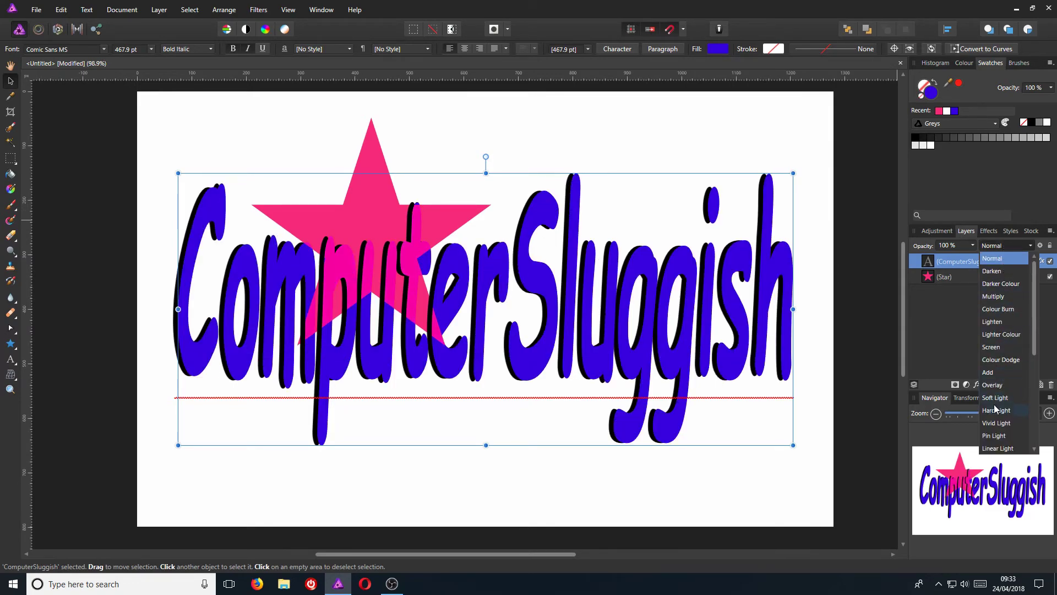
scroll(1005, 424, down, 3)
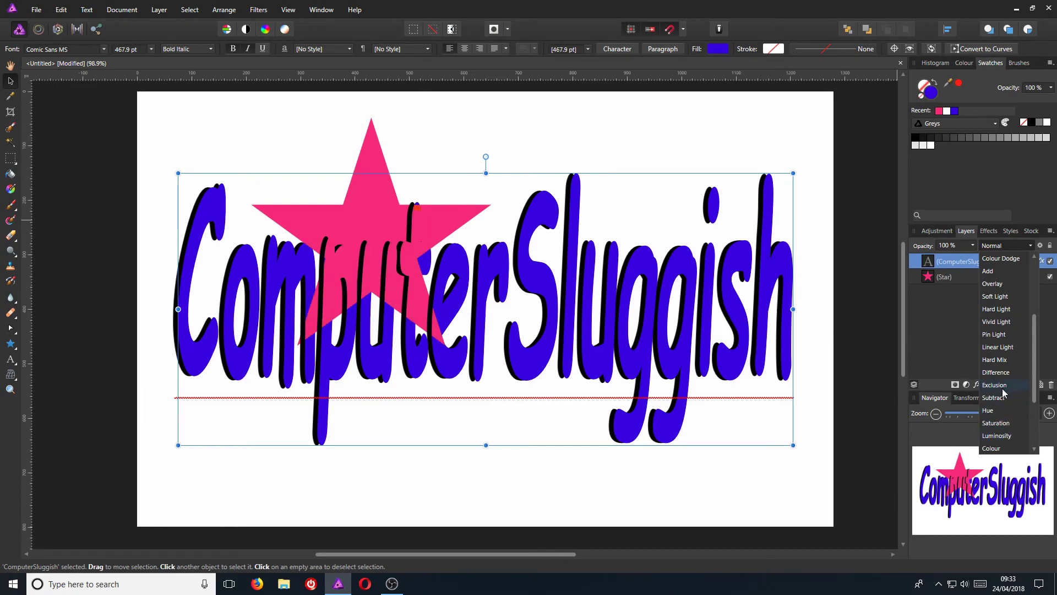
scroll(1003, 287, up, 3)
click(1001, 259)
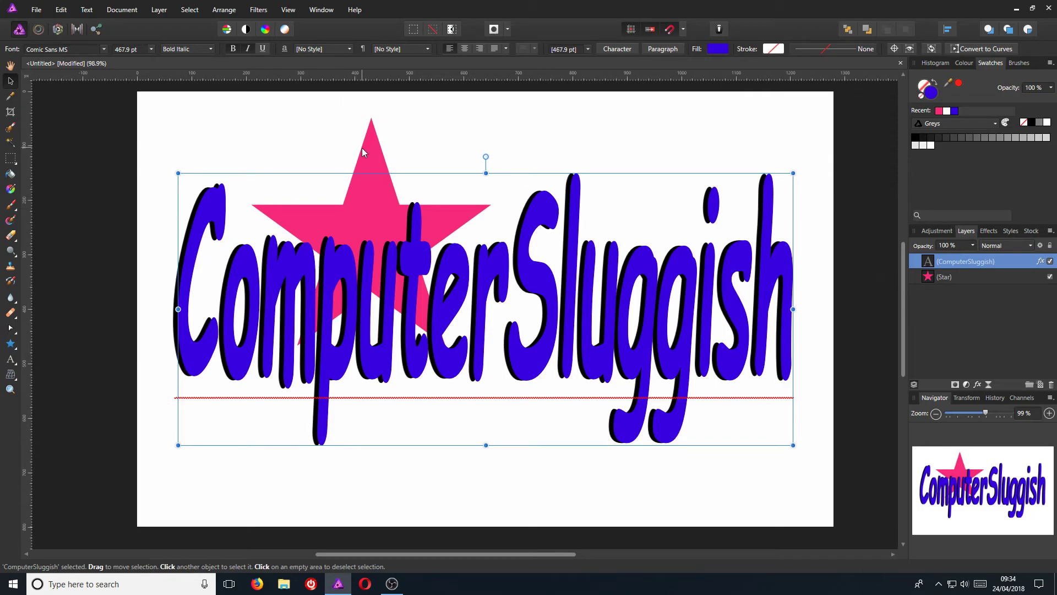
click(374, 142)
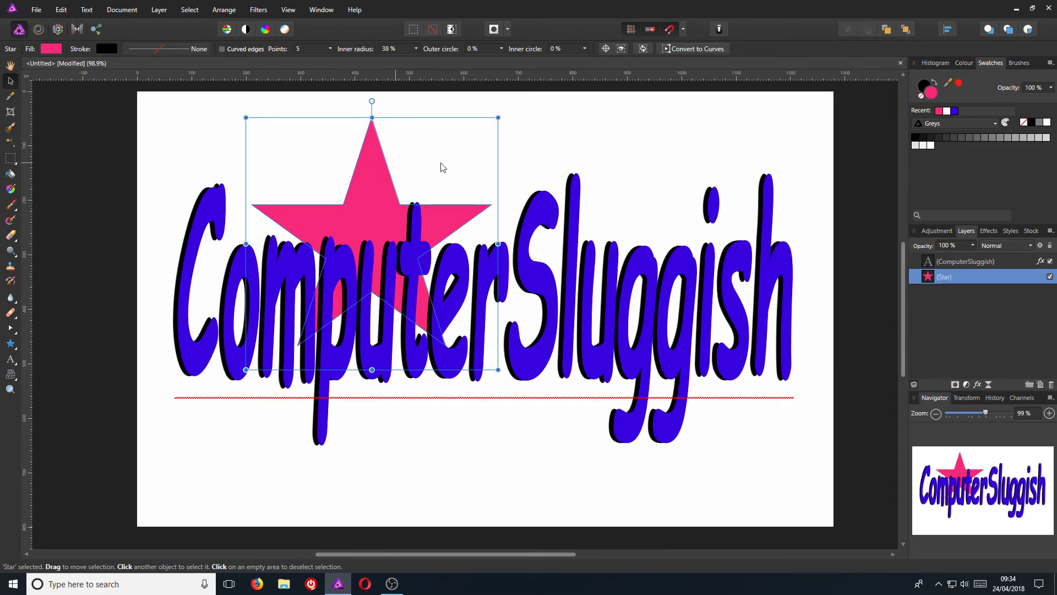
- Give the star an Outer Shadow effect (radius 22 px, offset 12 px)
click(991, 231)
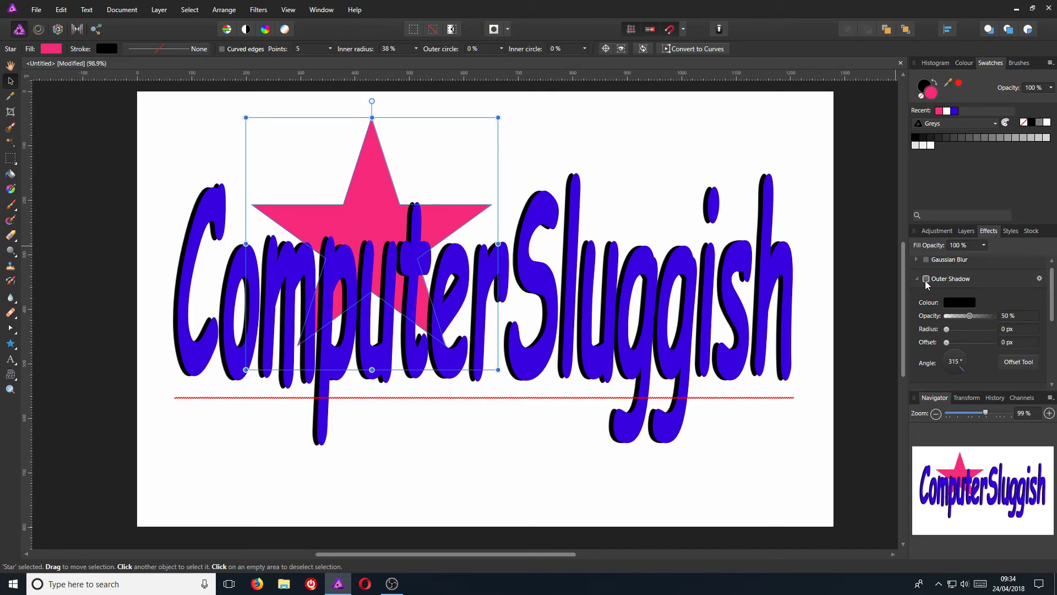
click(926, 280)
scroll(1016, 334, up, 11)
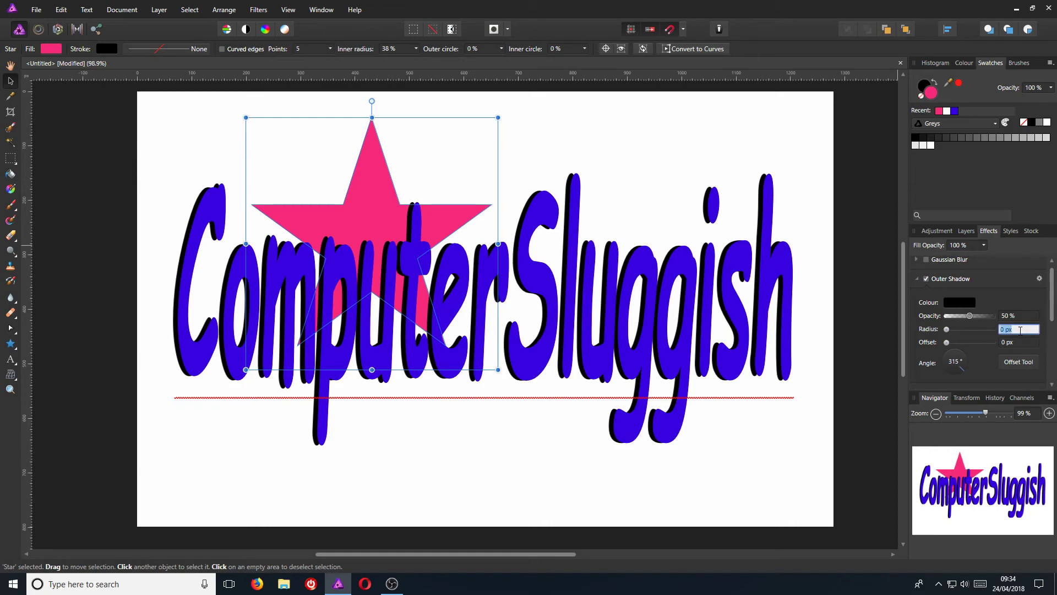
scroll(1020, 345, up, 12)
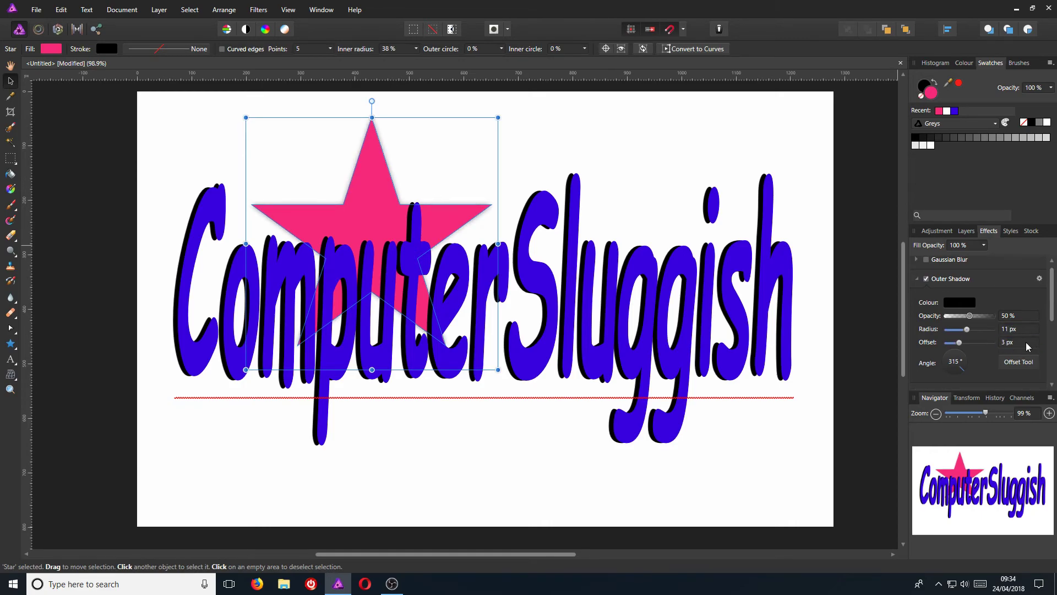
scroll(1022, 335, up, 11)
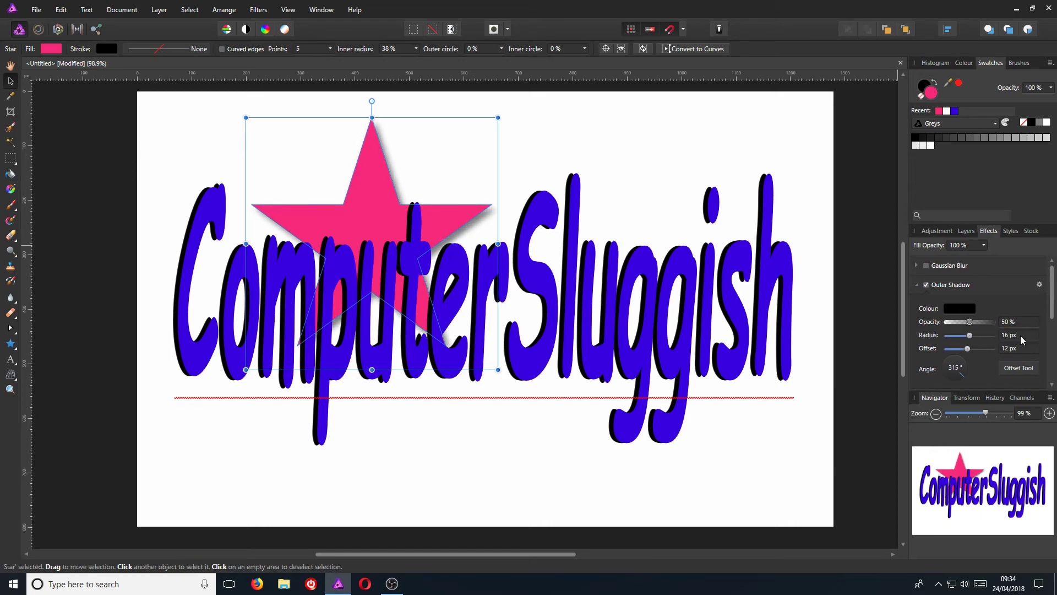
click(617, 138)
click(378, 166)
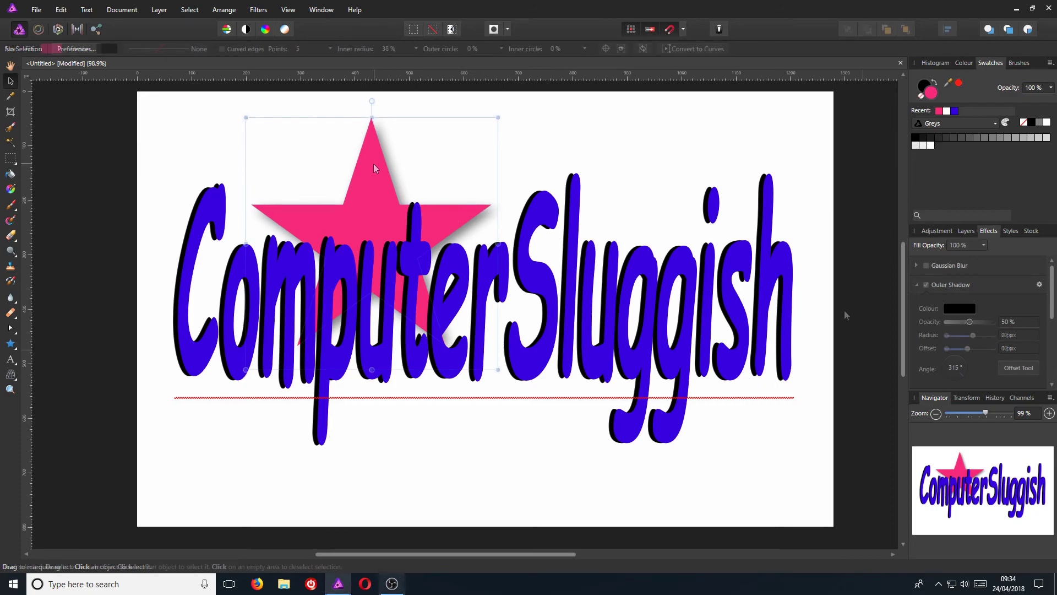
- Add a 1 px black outline to the star
click(917, 285)
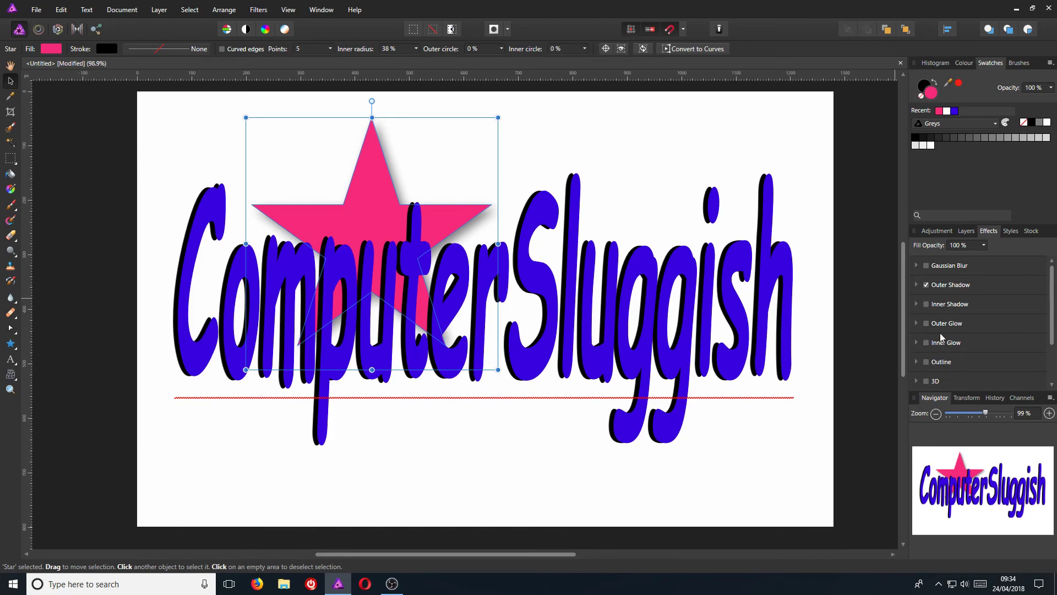
click(926, 362)
drag(946, 360, 959, 362)
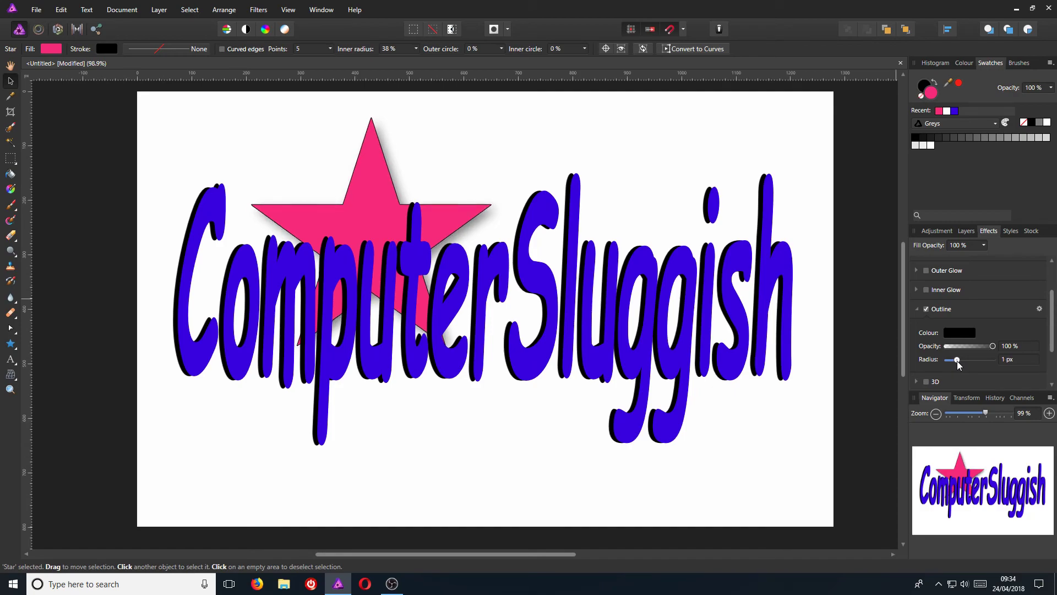
click(824, 141)
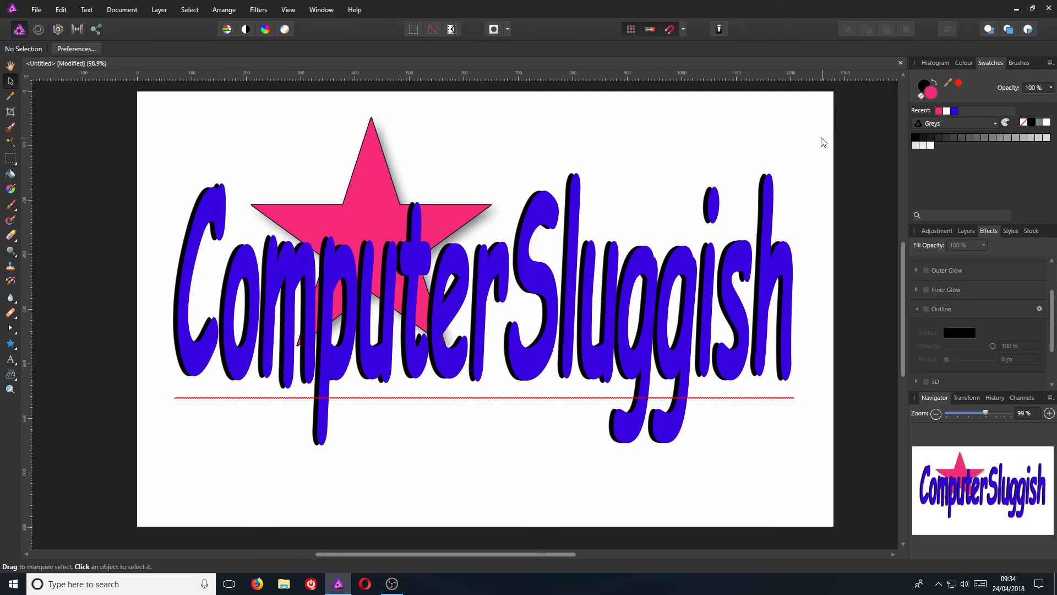
key(alt+Tab)
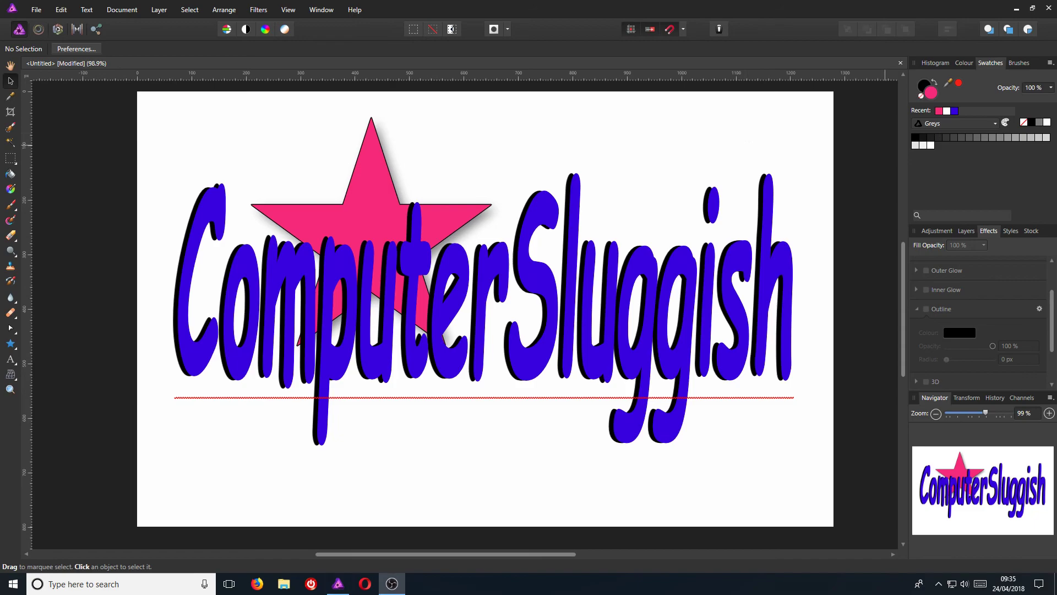